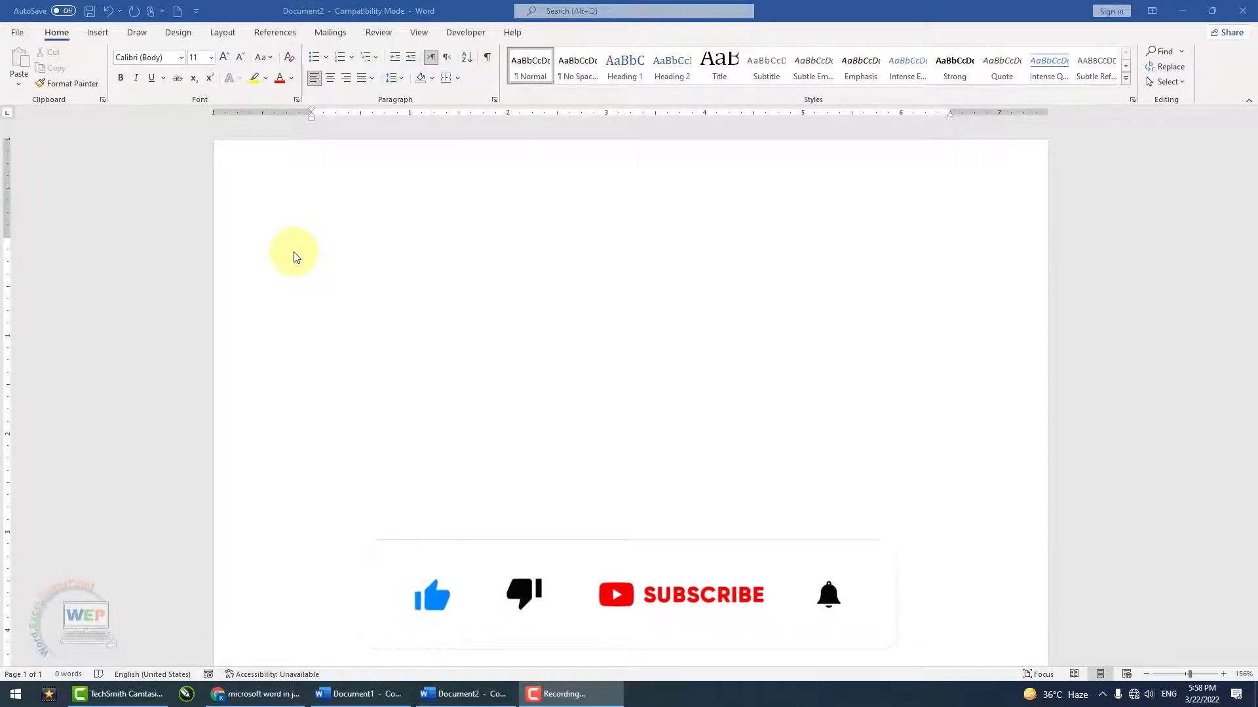
Switch the ribbon to the Insert tab for the blank Document2
{"action": "left_click", "coordinate": [97, 33]}
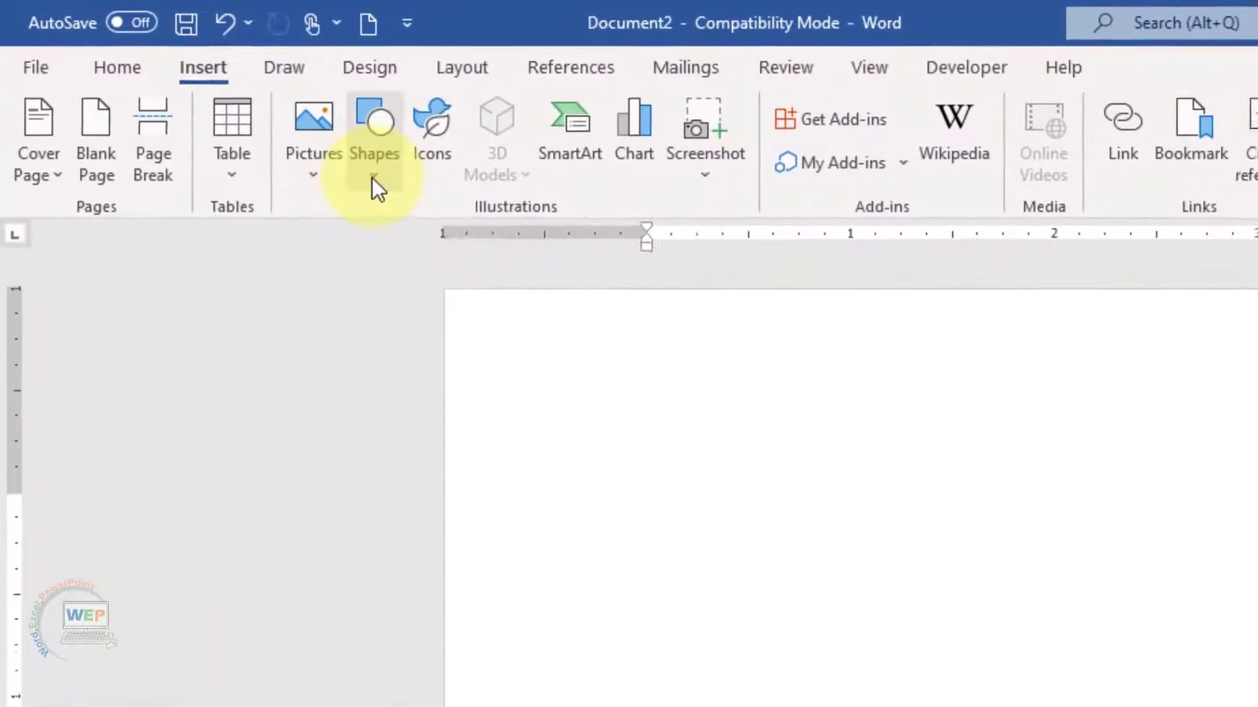
Draw a long, thin rectangle (0.69" by 5.97") across the page
{"action": "left_click", "coordinate": [181, 85]}
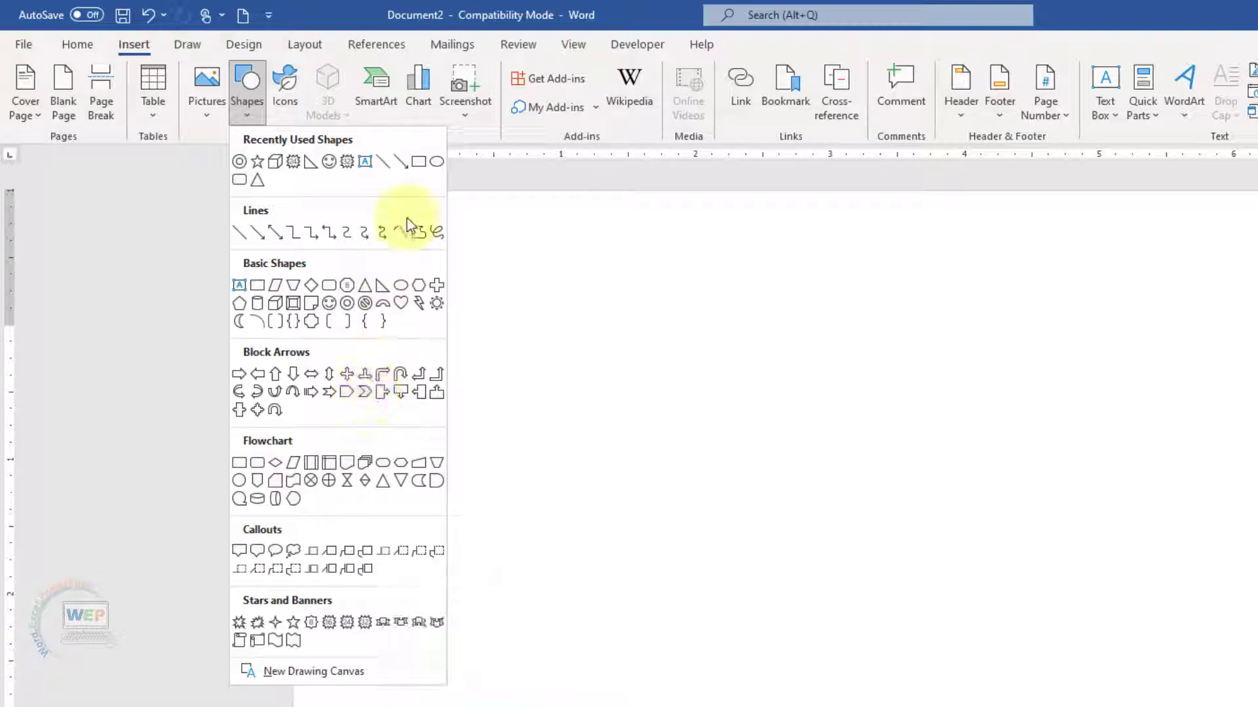
{"action": "left_click", "coordinate": [414, 167]}
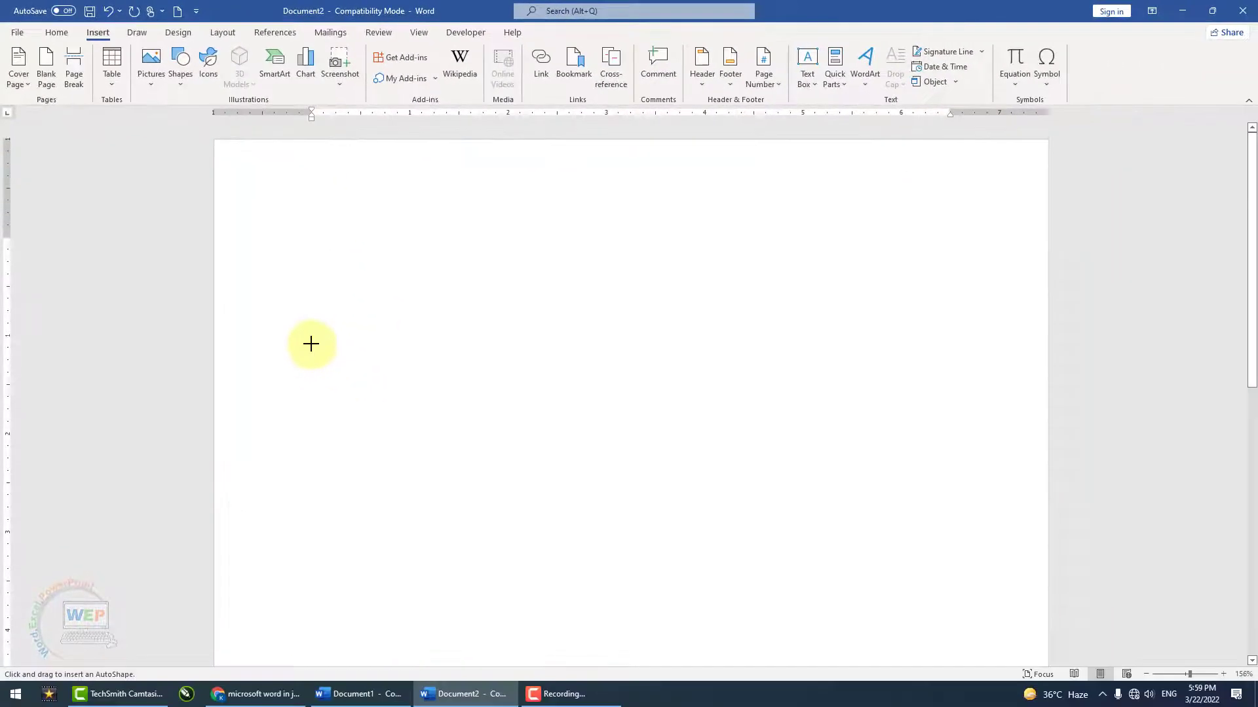
{"action": "mouse_move", "coordinate": [310, 344]}
{"action": "left_mouse_down"}
{"action": "mouse_move", "coordinate": [431, 395]}
{"action": "mouse_move", "coordinate": [898, 412]}
{"action": "left_mouse_up"}
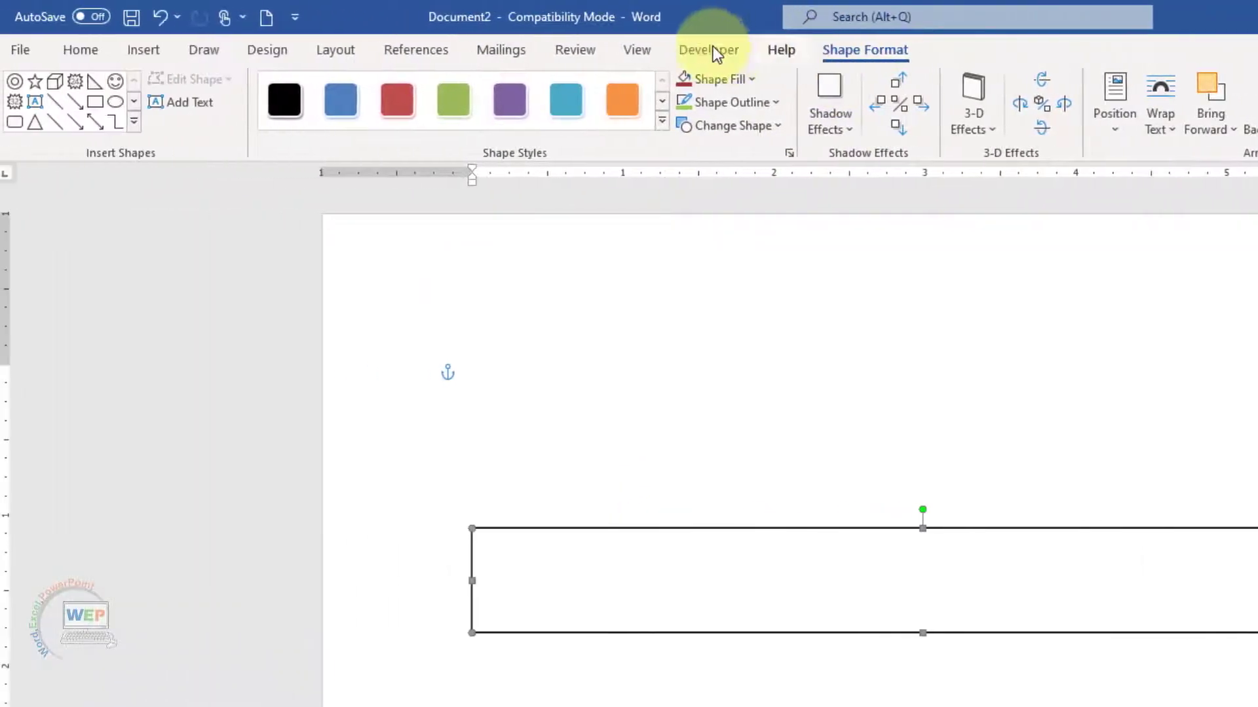
Draw a trial Explosion starburst below it, delete it, and reselect the rectangle
{"action": "left_click", "coordinate": [140, 126]}
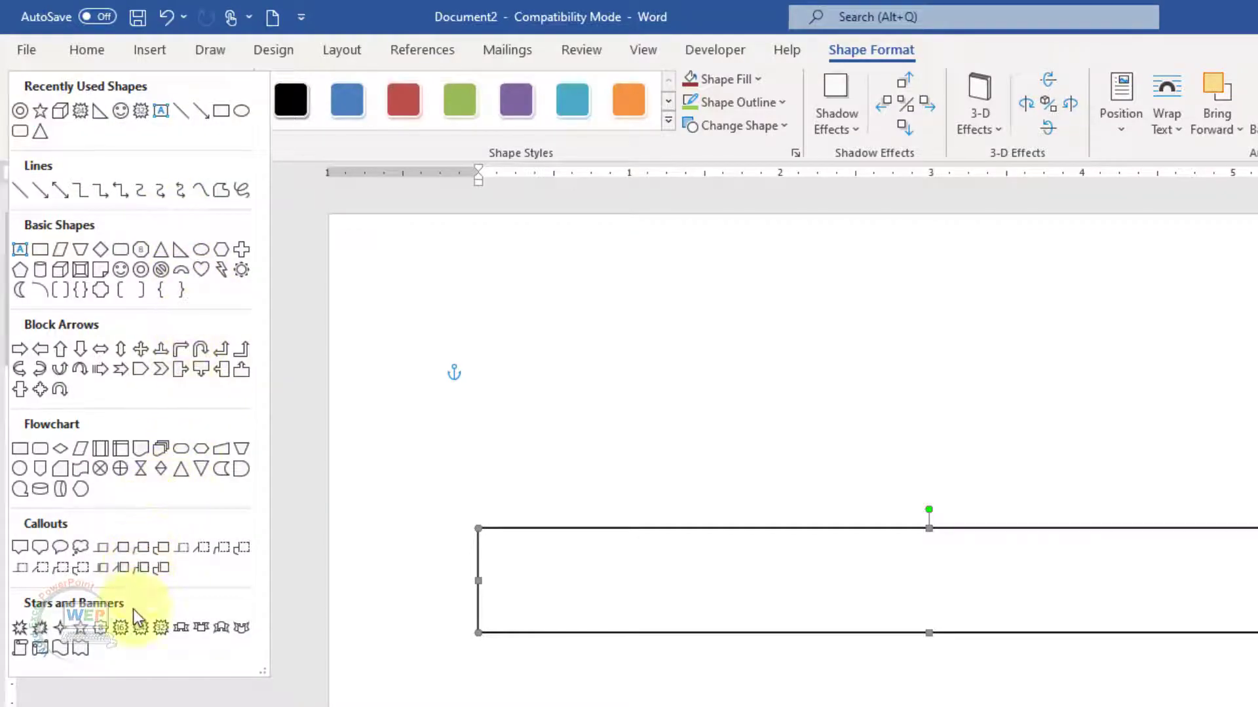
{"action": "left_click", "coordinate": [120, 629]}
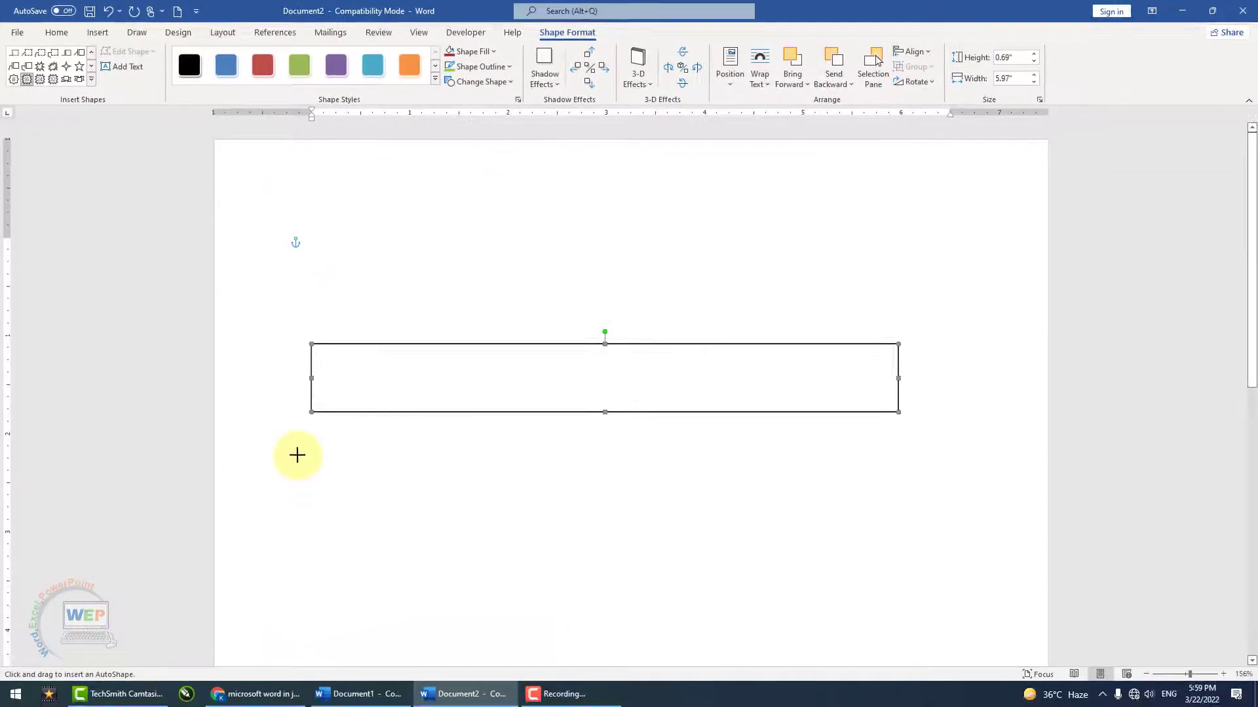
{"action": "left_click_drag", "start_coordinate": [297, 455], "coordinate": [607, 635]}
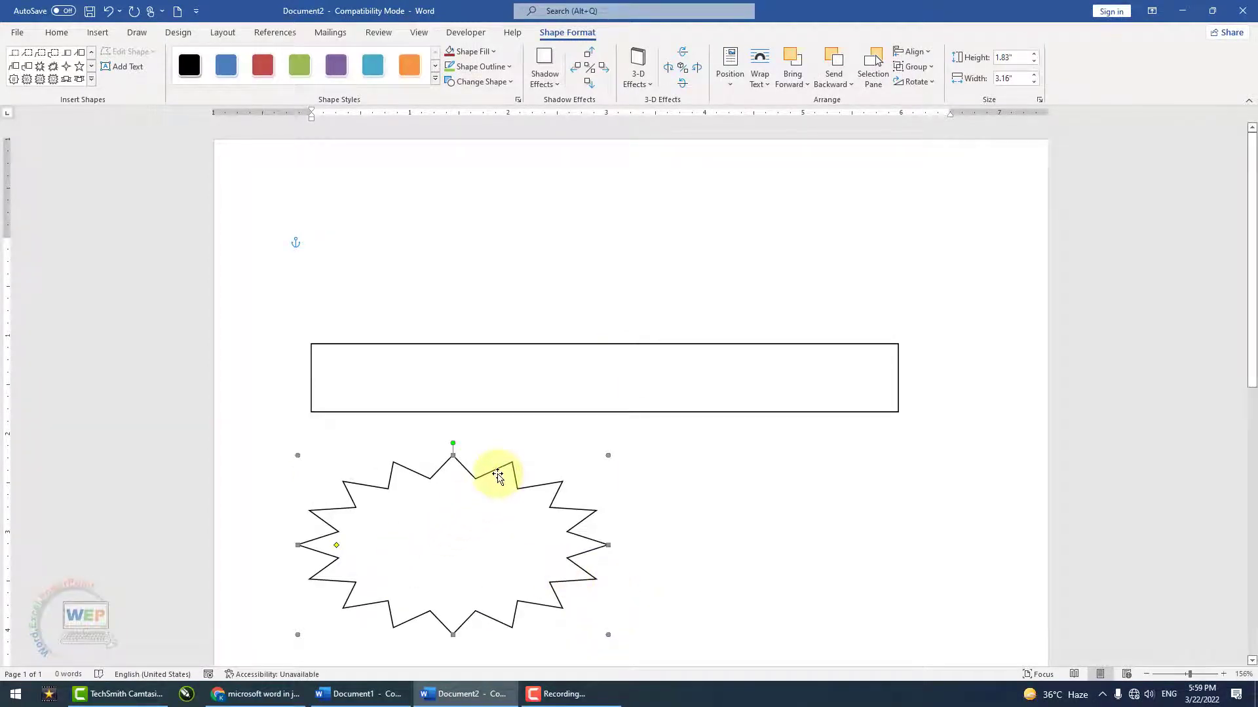
{"action": "key", "text": "Delete"}
{"action": "left_click", "coordinate": [551, 405]}
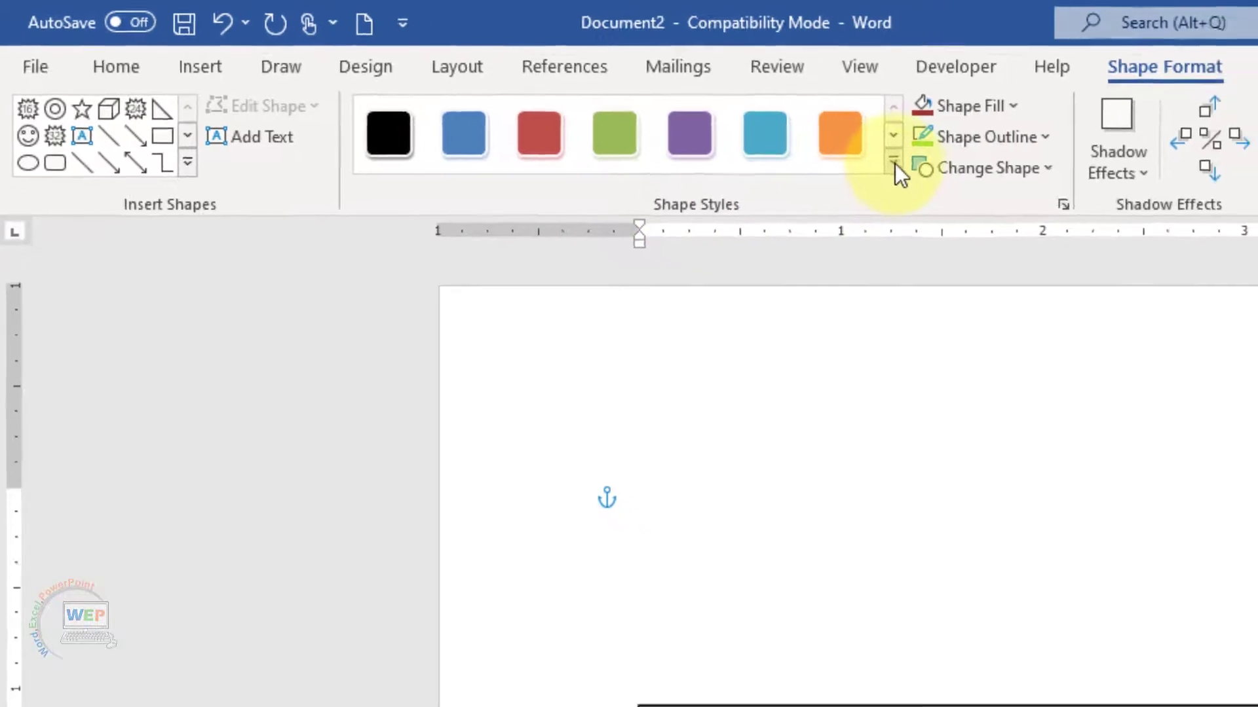
Apply a red gradient shape style, then set a solid dark blue fill and dark red outline
{"action": "left_click", "coordinate": [937, 169]}
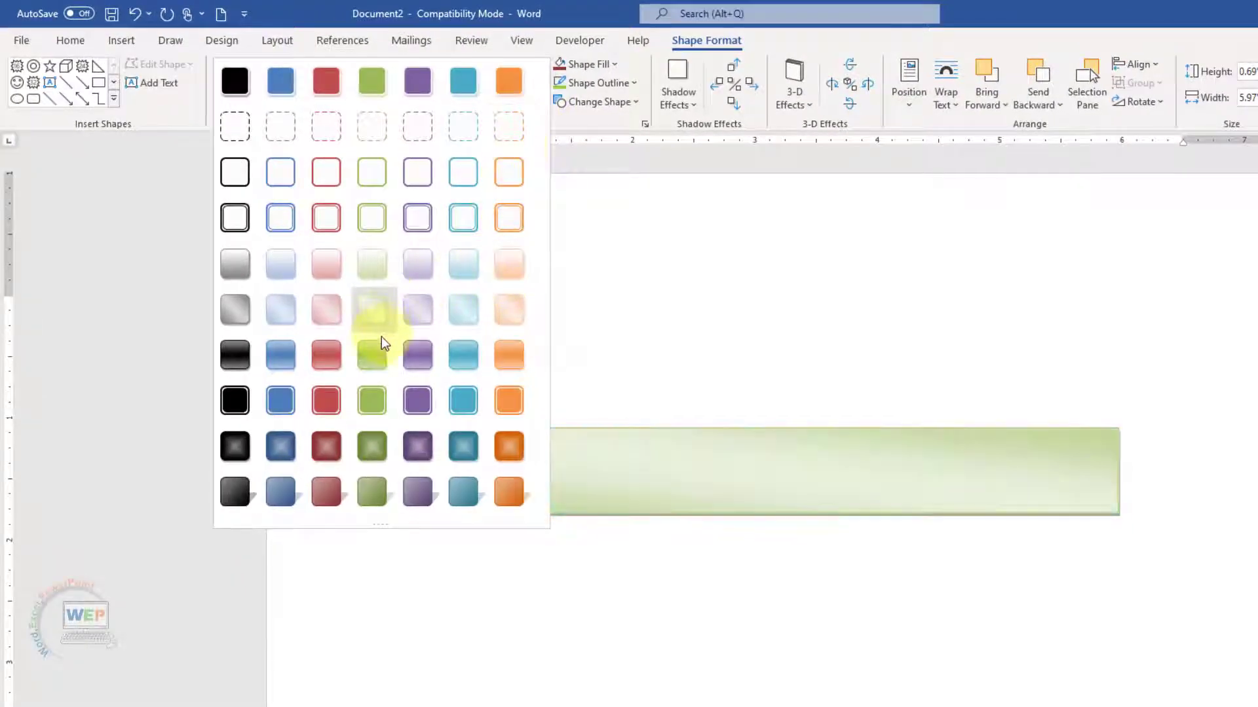
{"action": "left_click", "coordinate": [327, 359]}
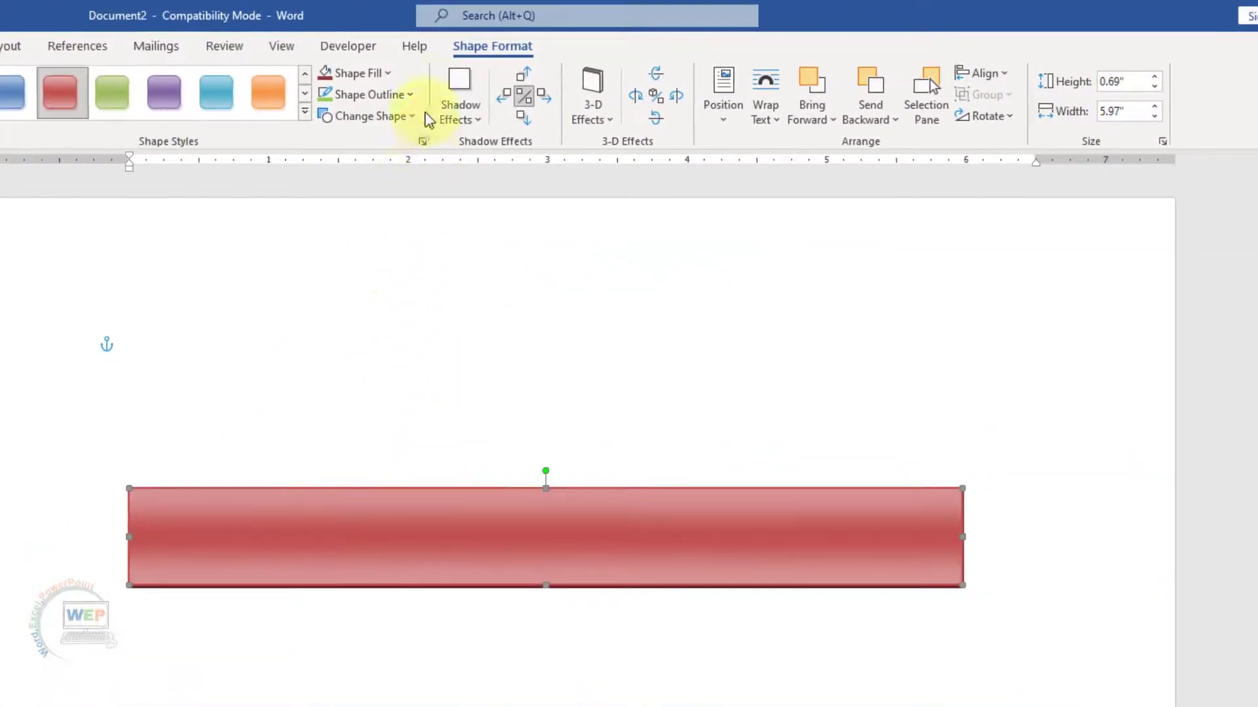
{"action": "left_click", "coordinate": [387, 74]}
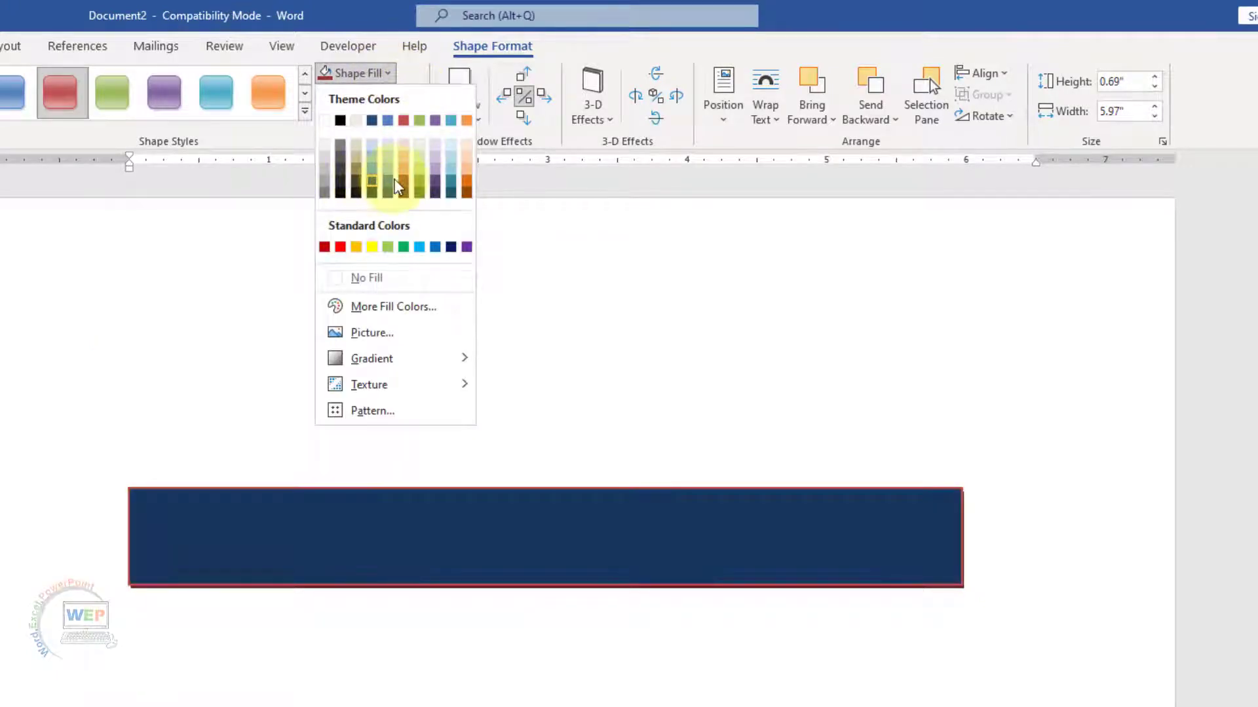
{"action": "key", "text": "Escape"}
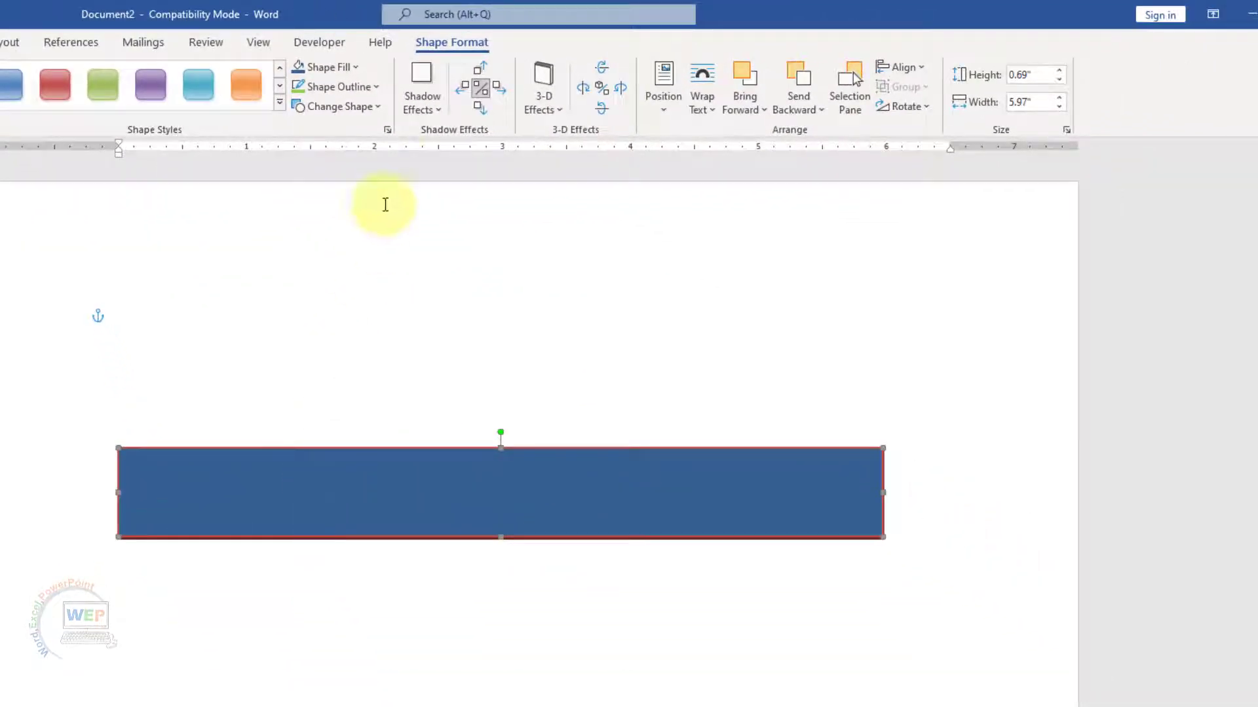
{"action": "left_click", "coordinate": [376, 87]}
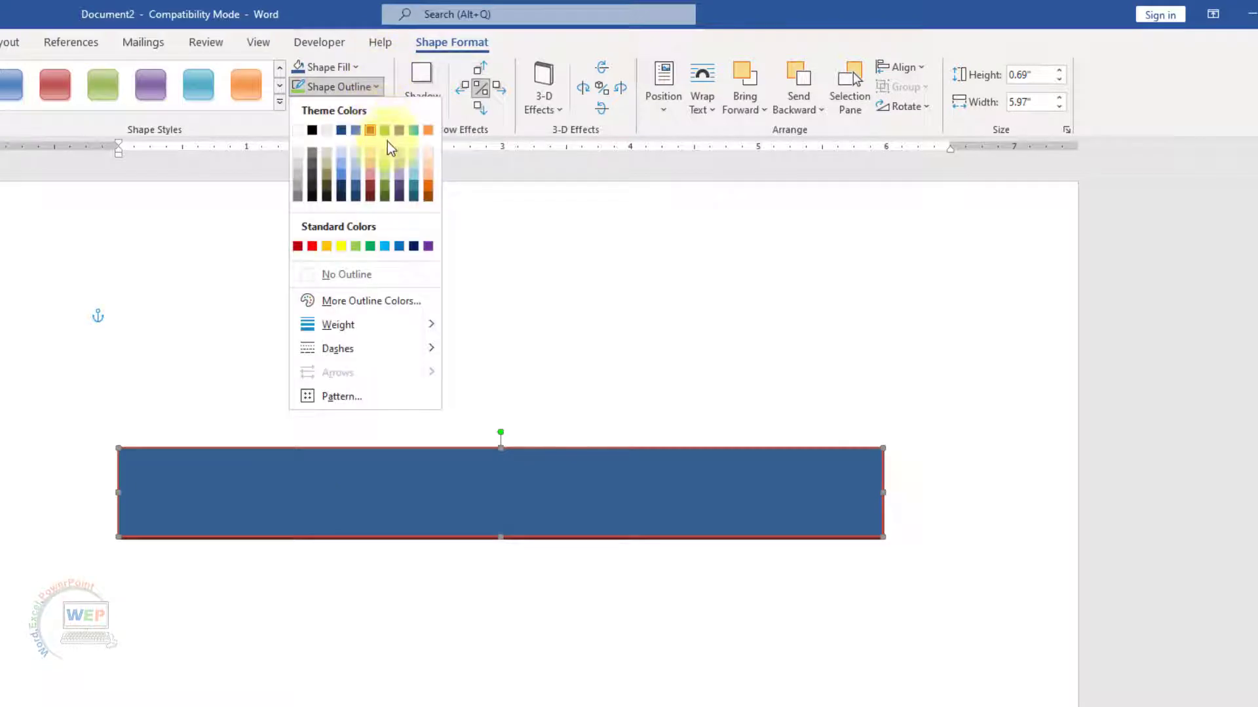
{"action": "left_click", "coordinate": [384, 185]}
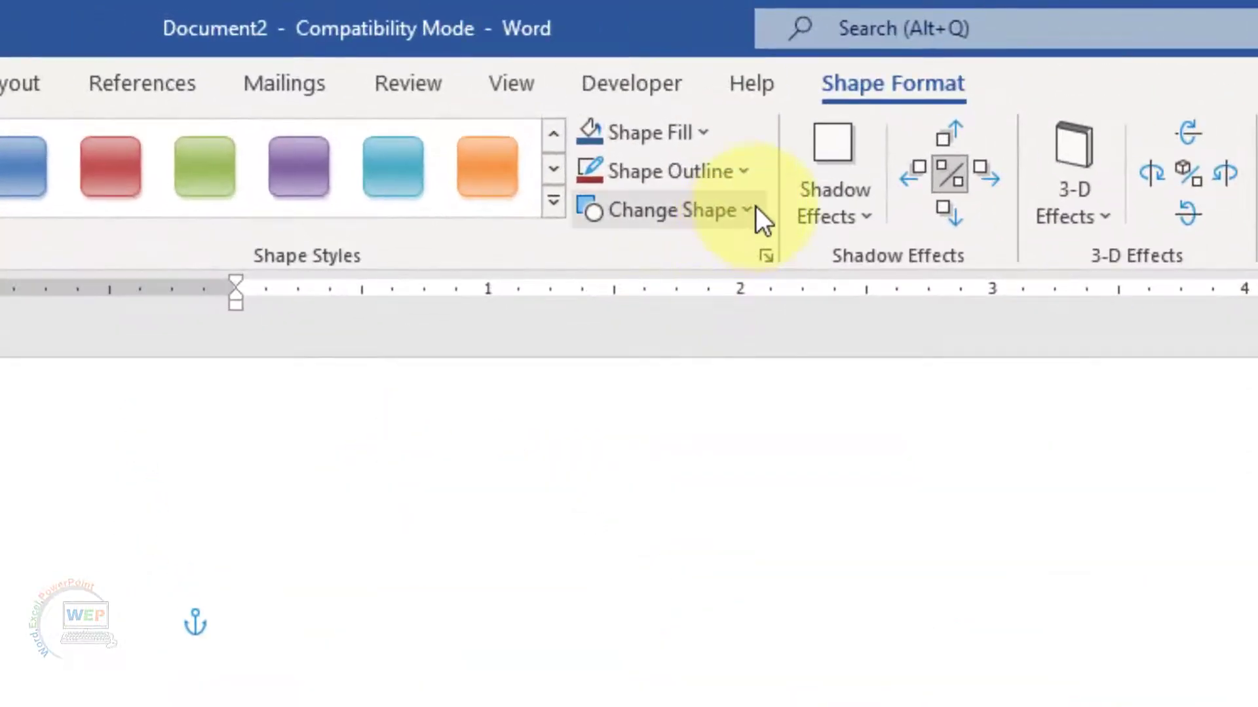
Change the rectangle to Flowchart: Delay and resize it to 4.48" wide by 1.36" tall
{"action": "left_click", "coordinate": [757, 207]}
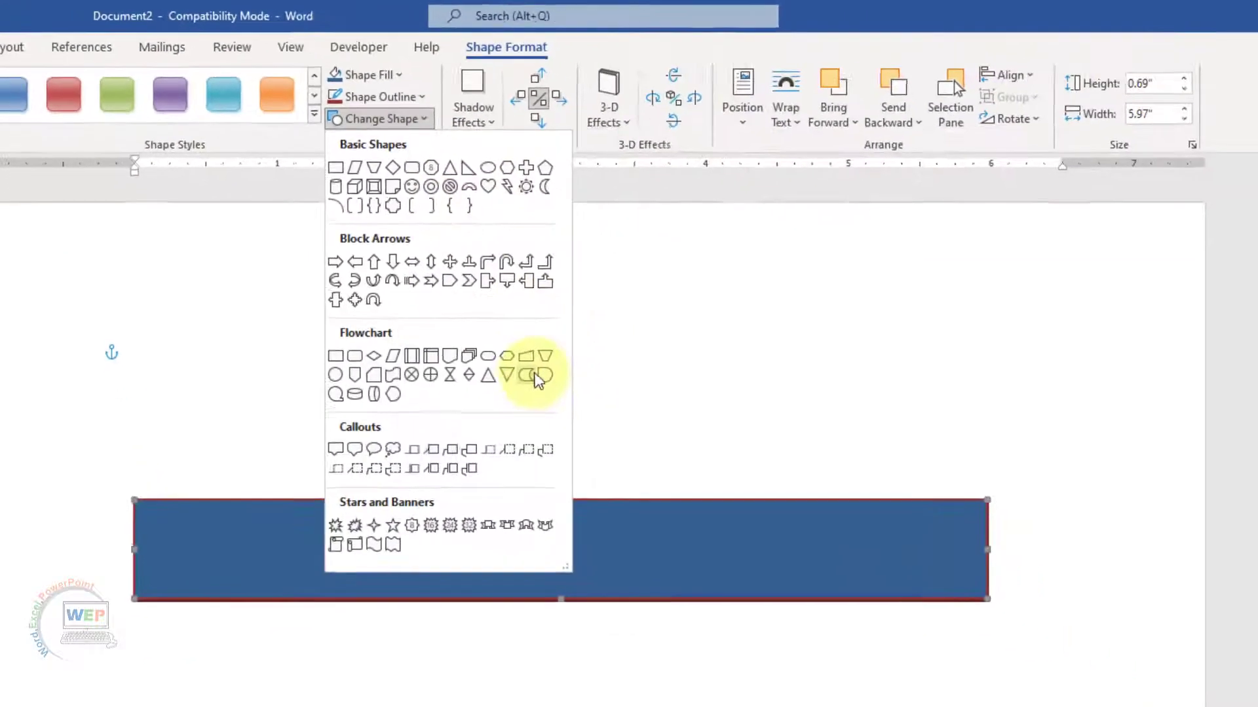
{"action": "left_click", "coordinate": [522, 359]}
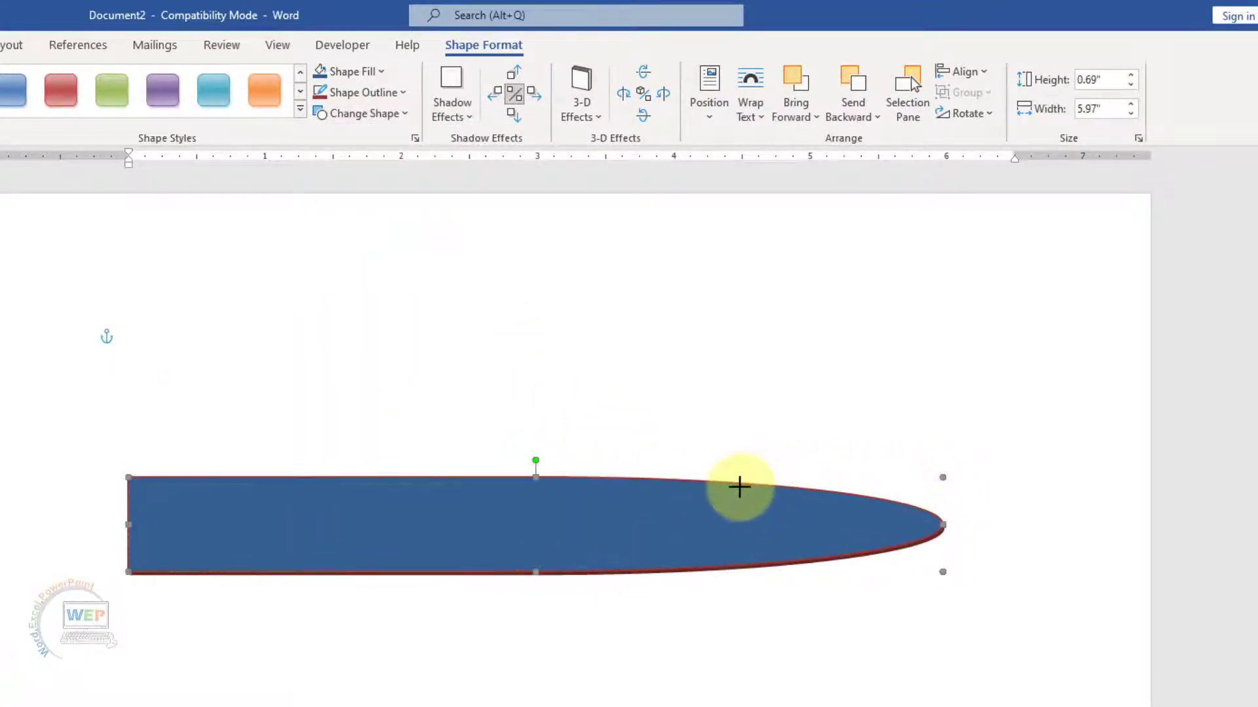
{"action": "left_click_drag", "start_coordinate": [900, 481], "coordinate": [739, 485]}
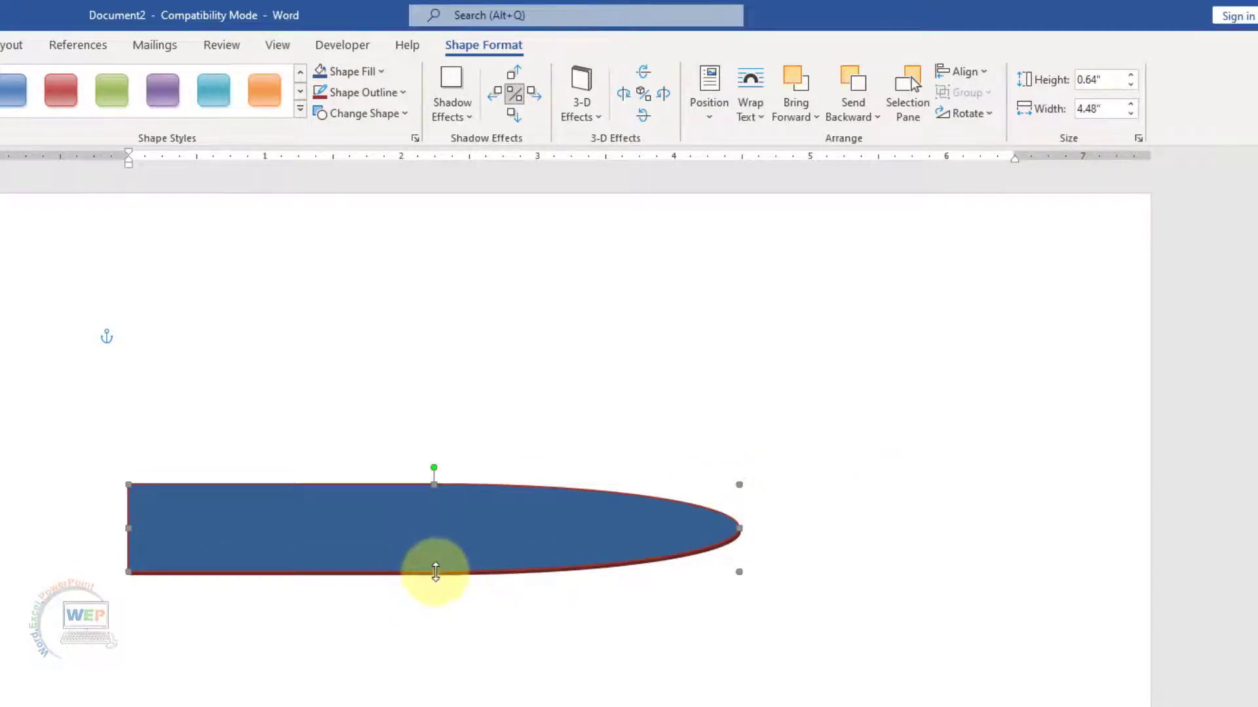
{"action": "left_click_drag", "start_coordinate": [437, 572], "coordinate": [435, 670]}
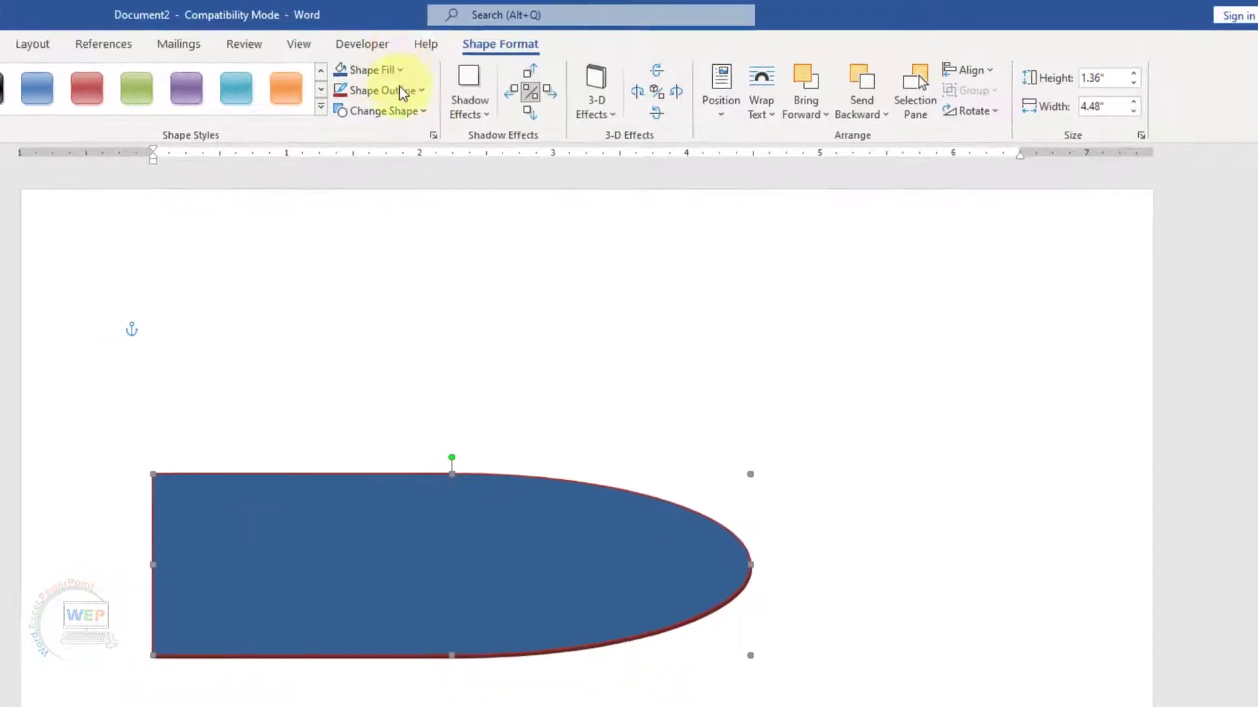
Fill the shape dark red and give it a light olive outline
{"action": "left_click", "coordinate": [371, 69]}
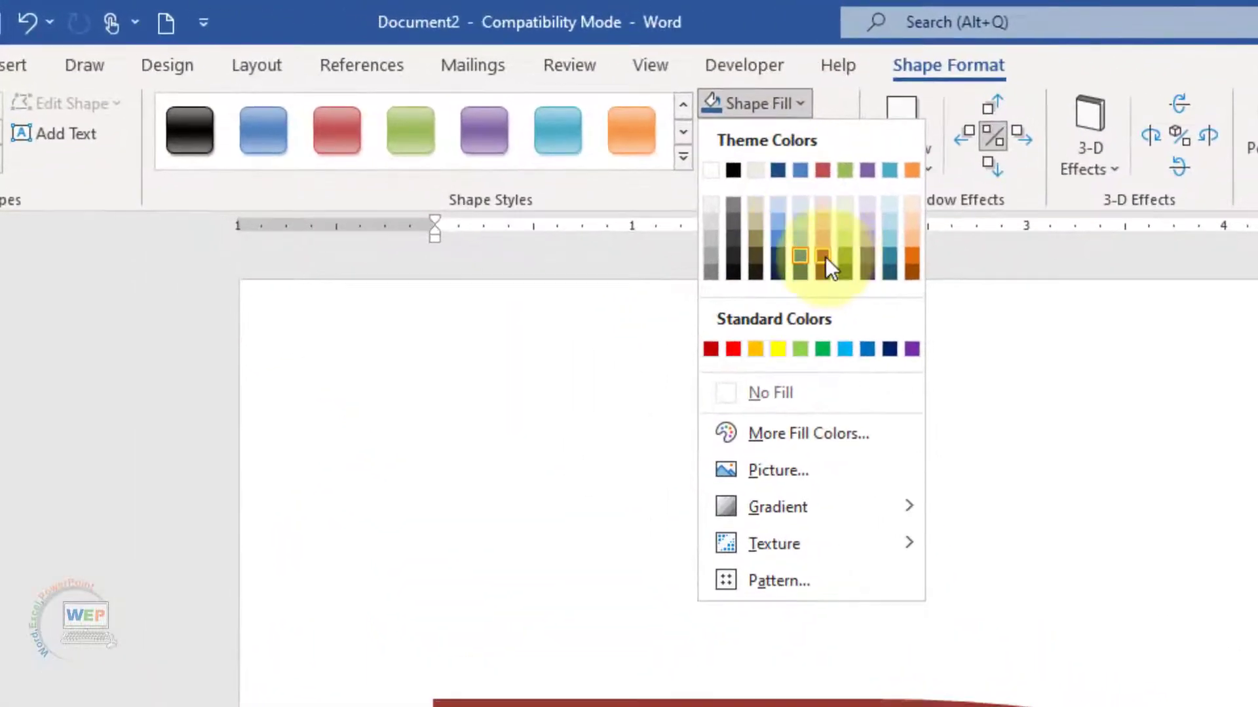
{"action": "left_click", "coordinate": [824, 257]}
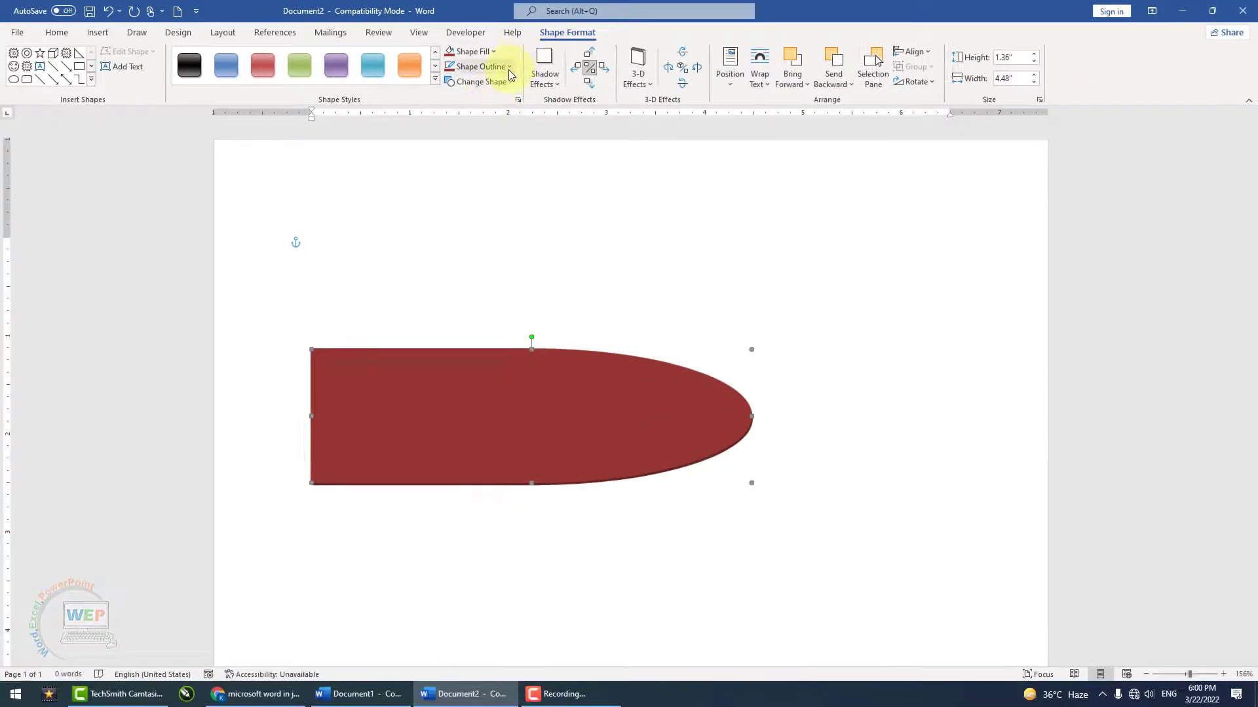
{"action": "left_click", "coordinate": [508, 68]}
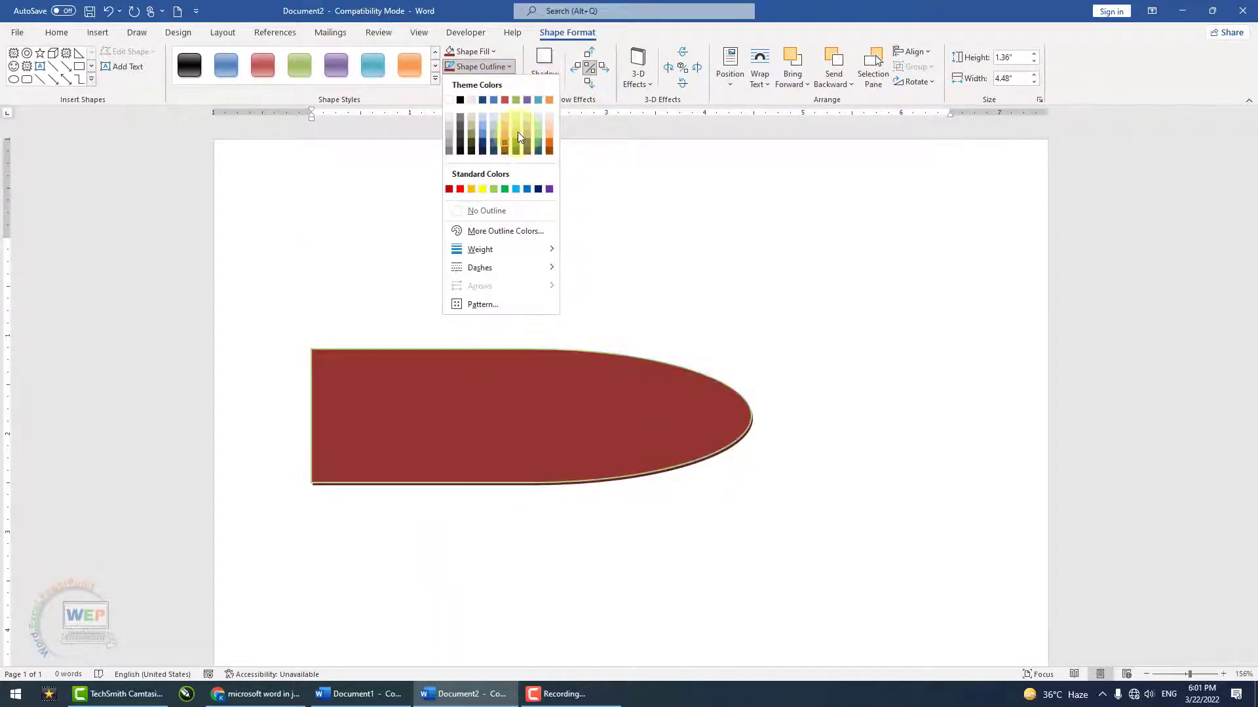
{"action": "left_click", "coordinate": [517, 132]}
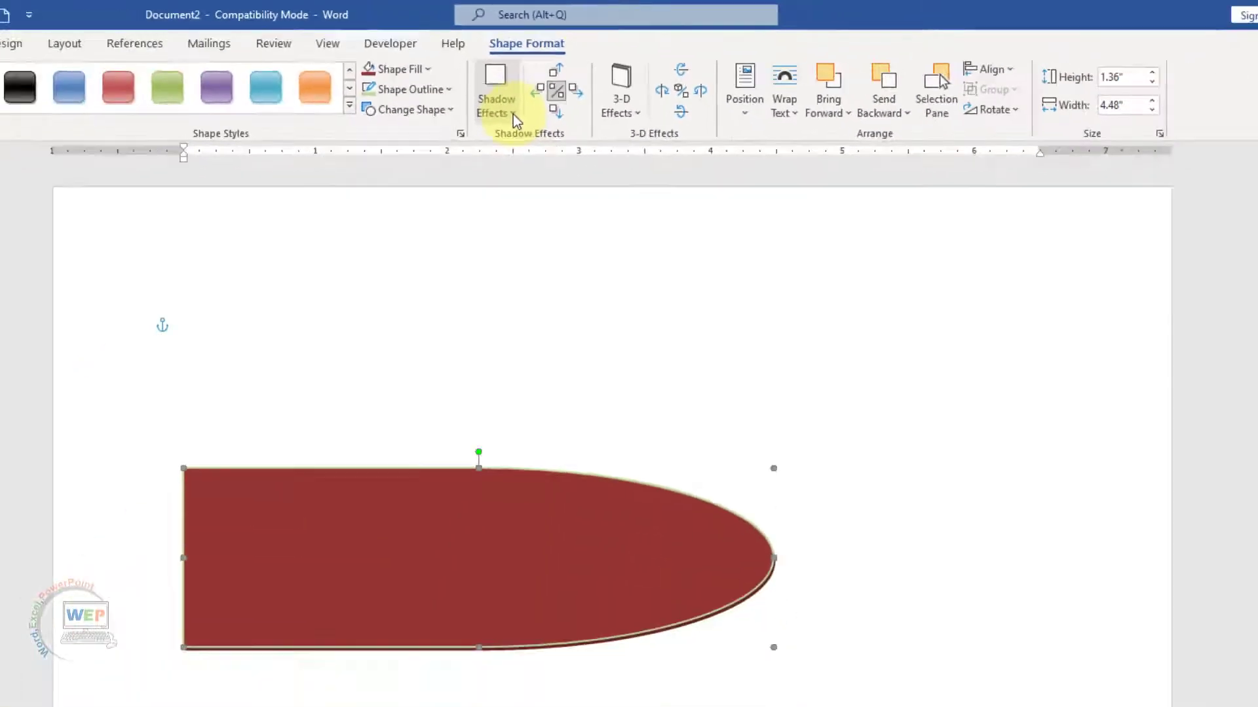
Add a perspective shadow and a perspective 3-D effect, nudging the shape to the right
{"action": "left_click", "coordinate": [546, 80]}
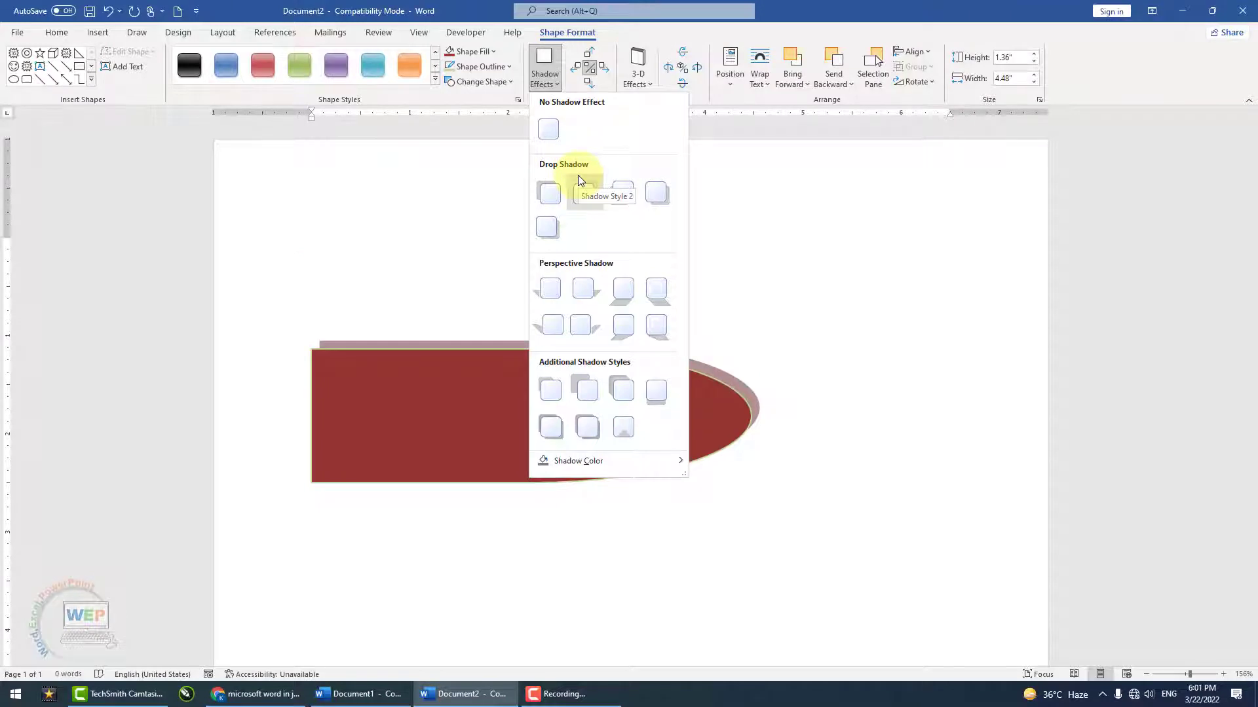
{"action": "left_click", "coordinate": [662, 300]}
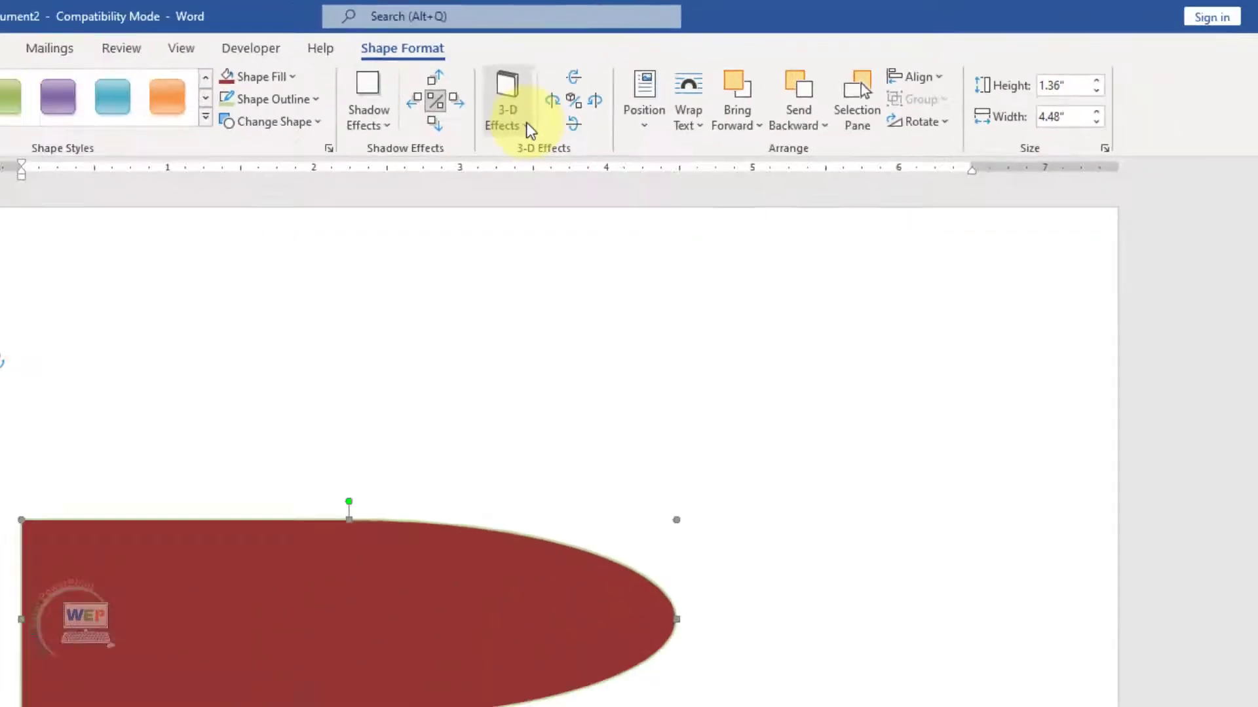
{"action": "left_click", "coordinate": [653, 85]}
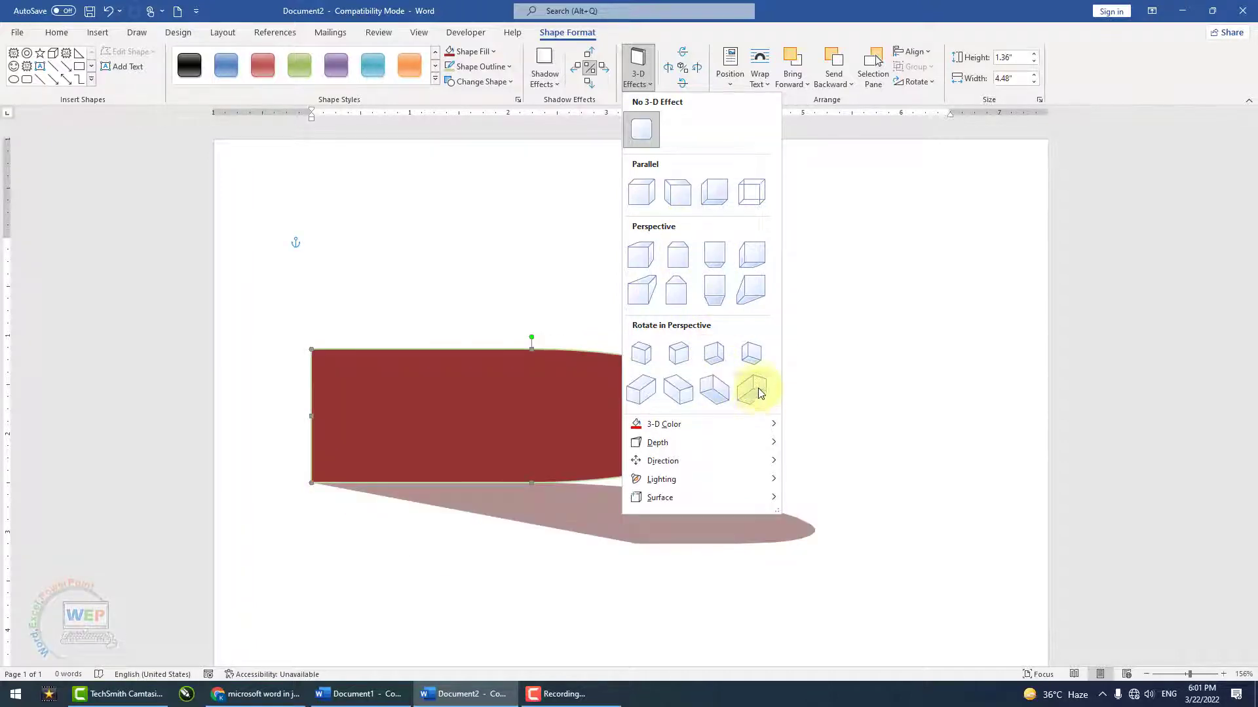
{"action": "left_click", "coordinate": [753, 297]}
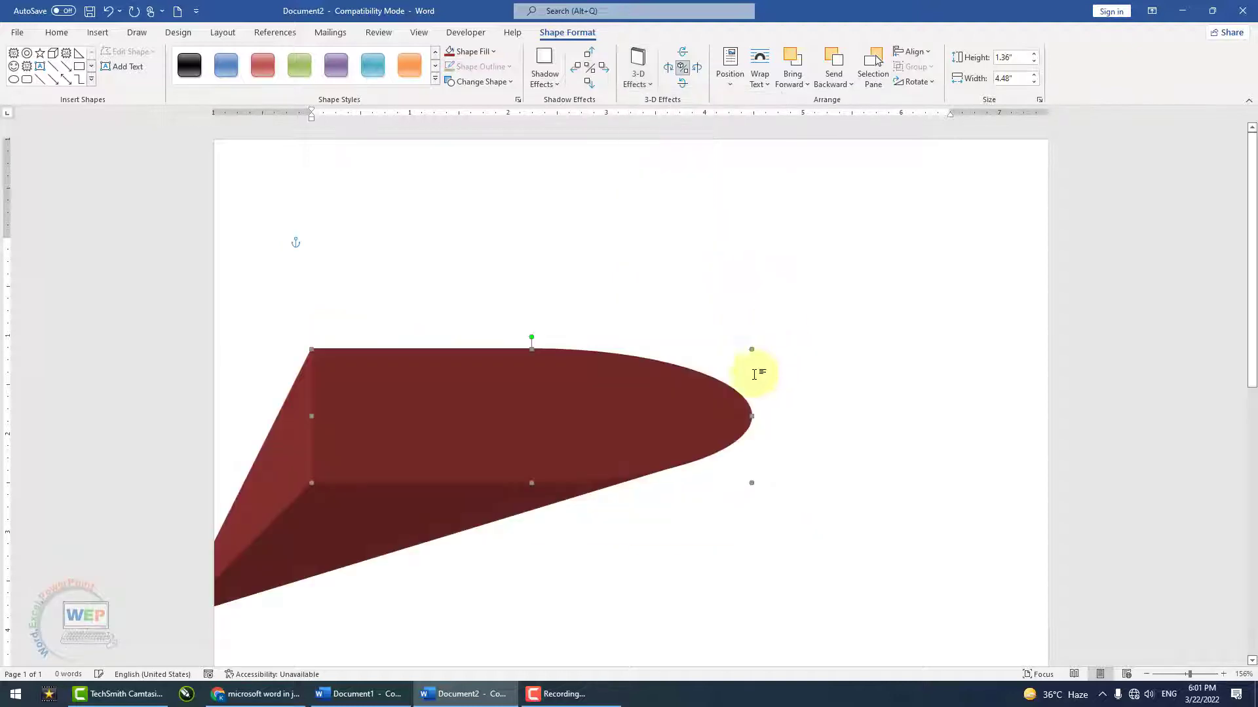
{"action": "left_click_drag", "start_coordinate": [637, 412], "coordinate": [729, 388]}
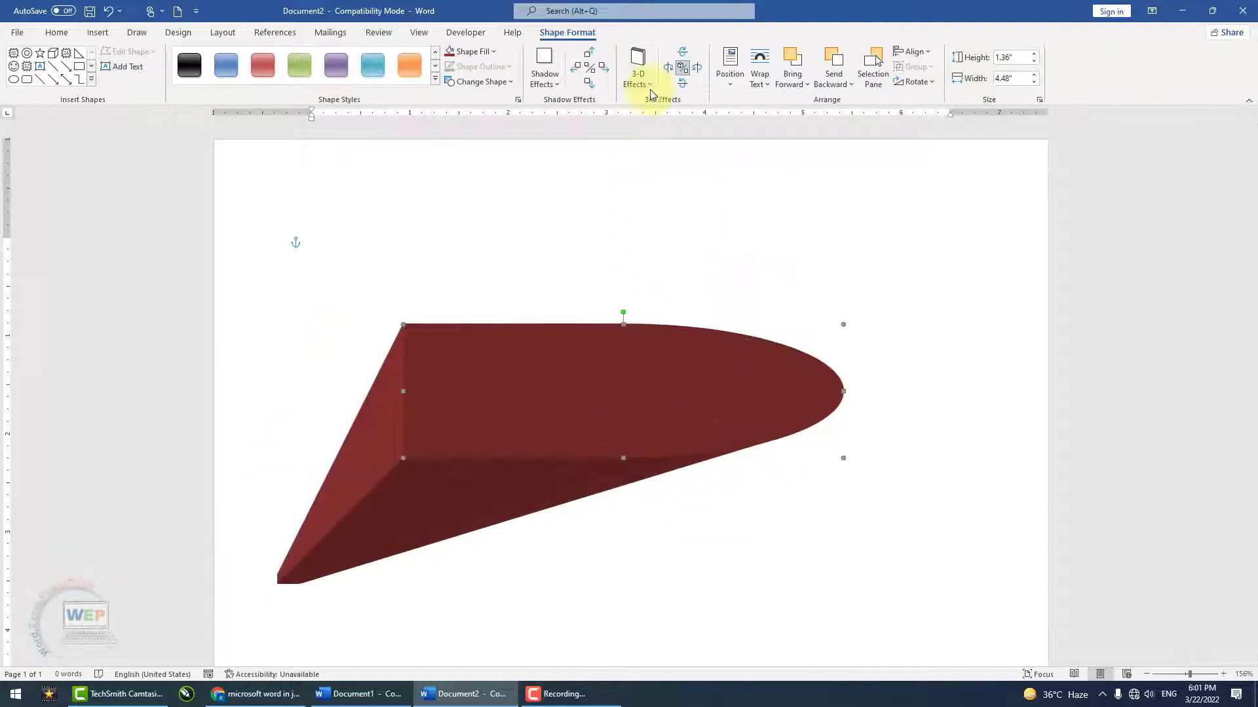
{"action": "left_click", "coordinate": [639, 73]}
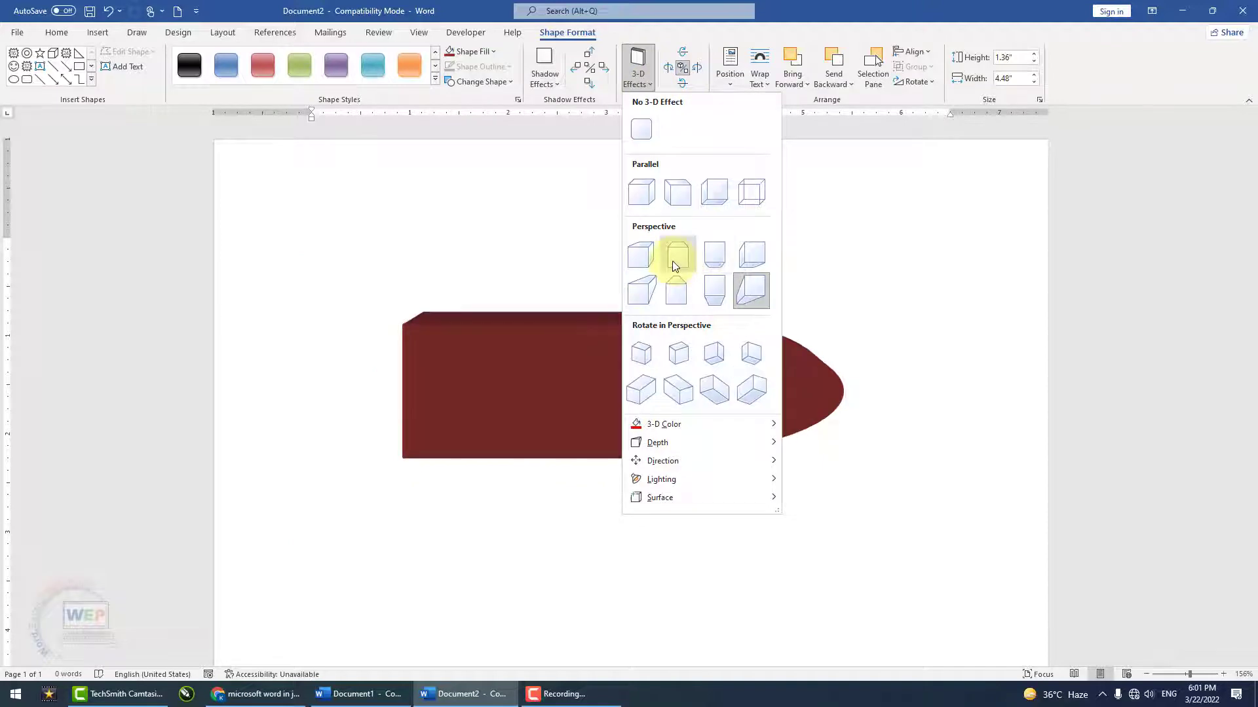
{"action": "left_click", "coordinate": [675, 265]}
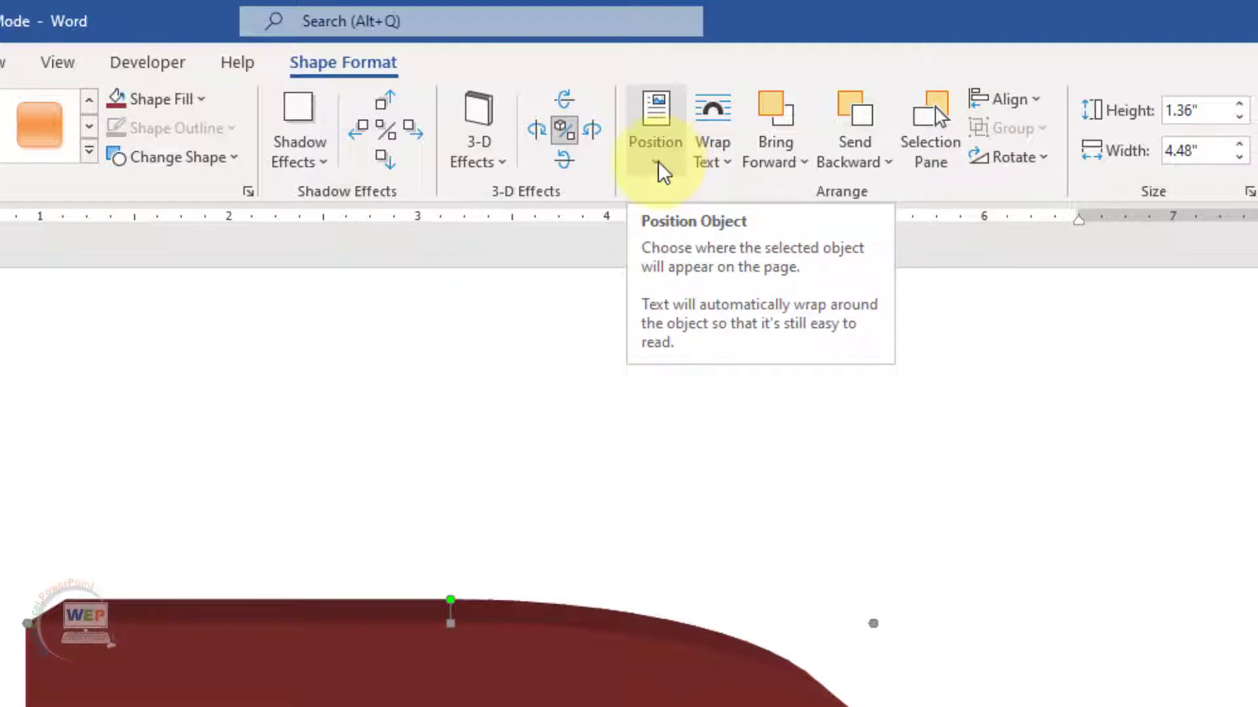
Place the bullet shape at the Top Center position on the page
{"action": "left_click", "coordinate": [658, 167]}
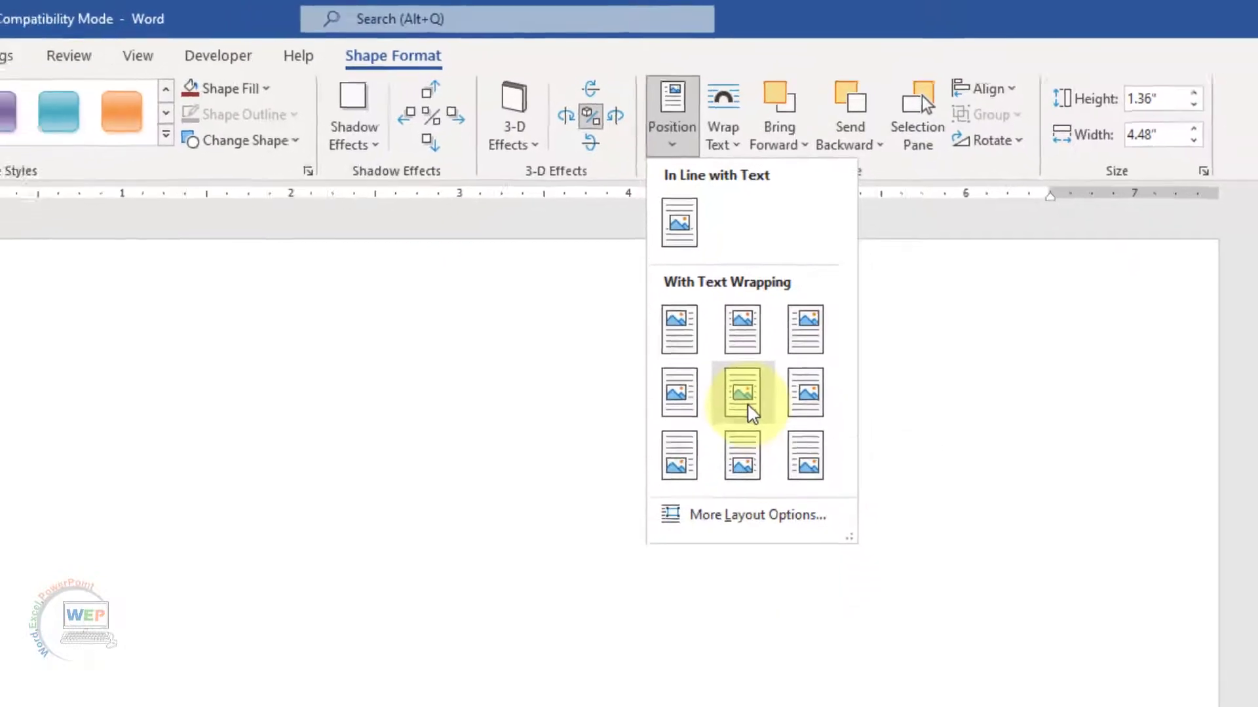
{"action": "left_click", "coordinate": [744, 462]}
{"action": "left_click_drag", "start_coordinate": [1251, 346], "coordinate": [1250, 452]}
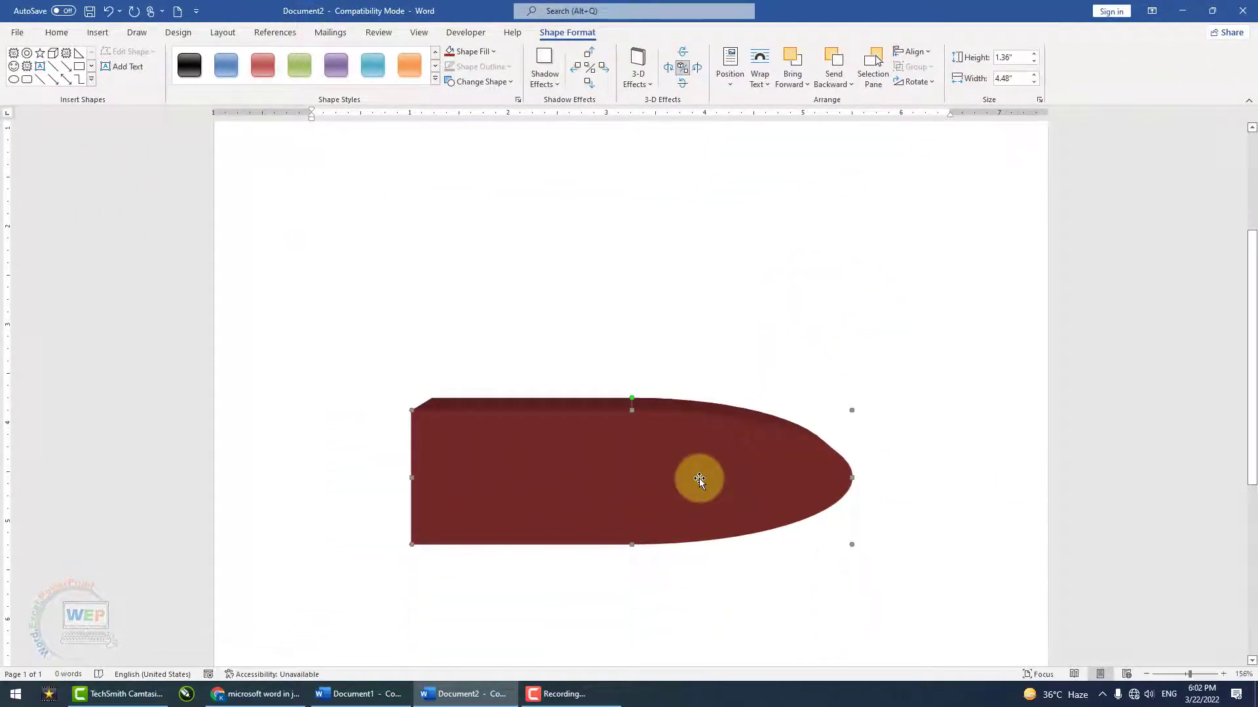
{"action": "left_click_drag", "start_coordinate": [1250, 459], "coordinate": [1254, 371]}
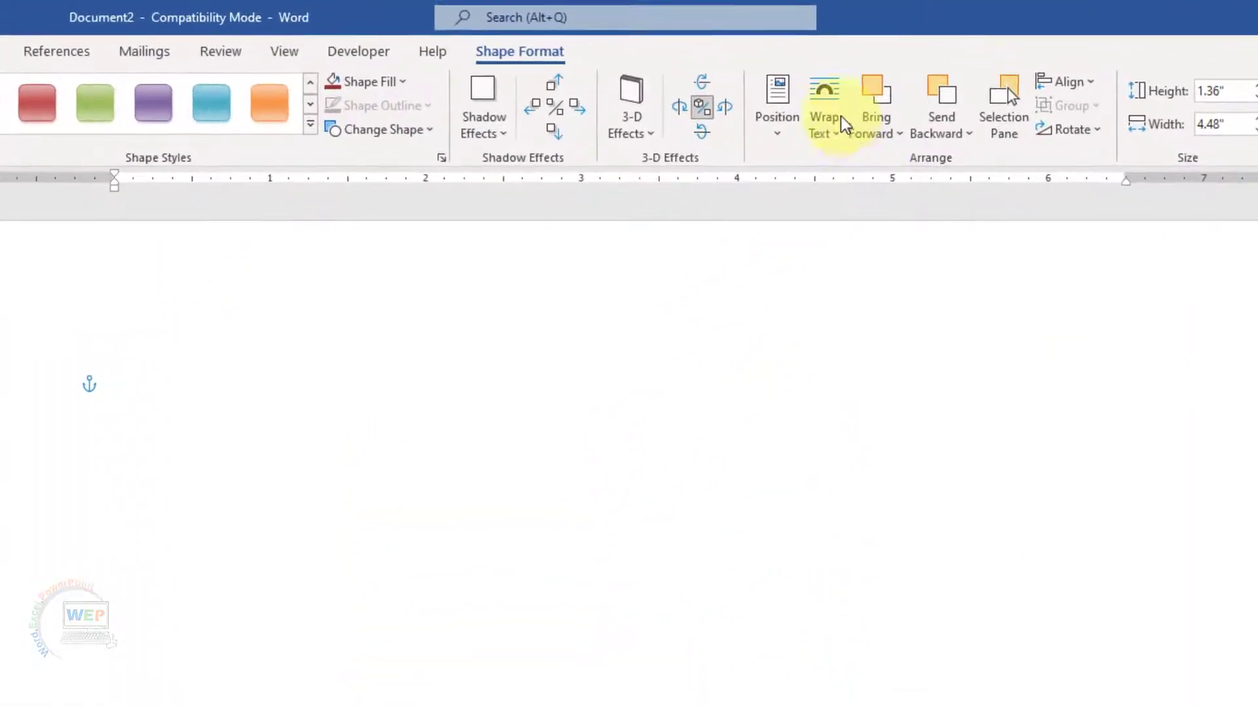
{"action": "left_click", "coordinate": [754, 104]}
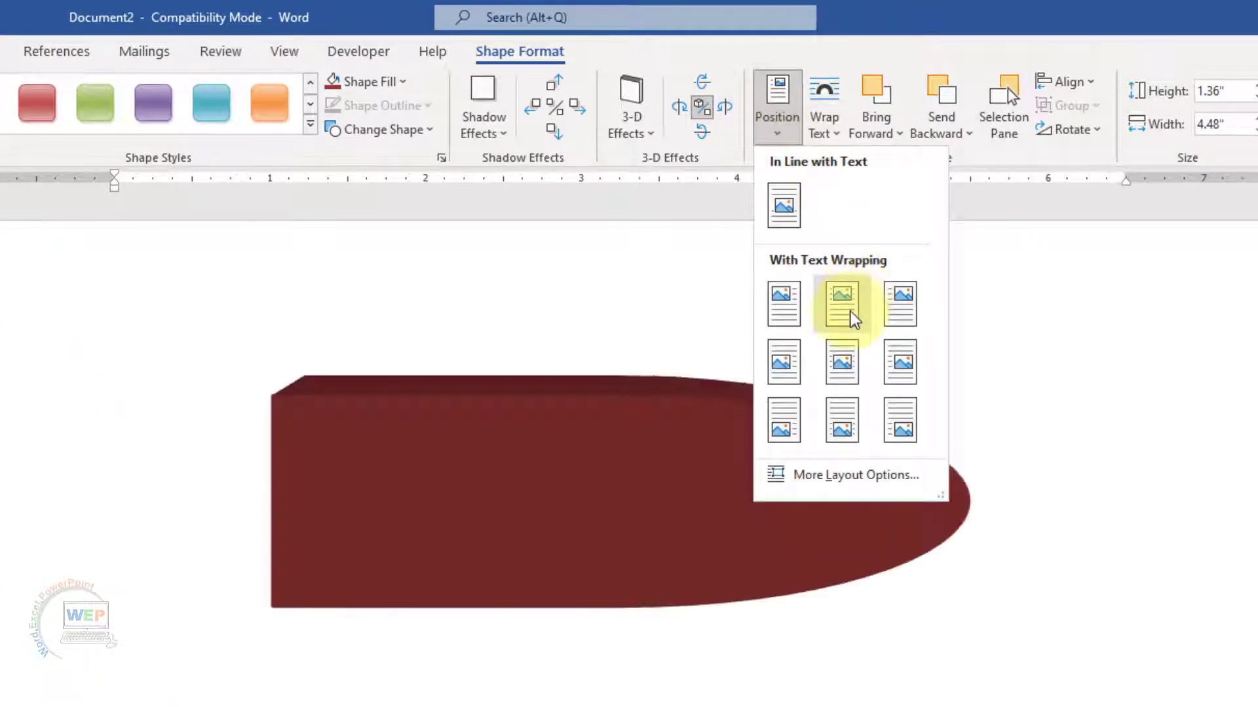
{"action": "left_click", "coordinate": [852, 302]}
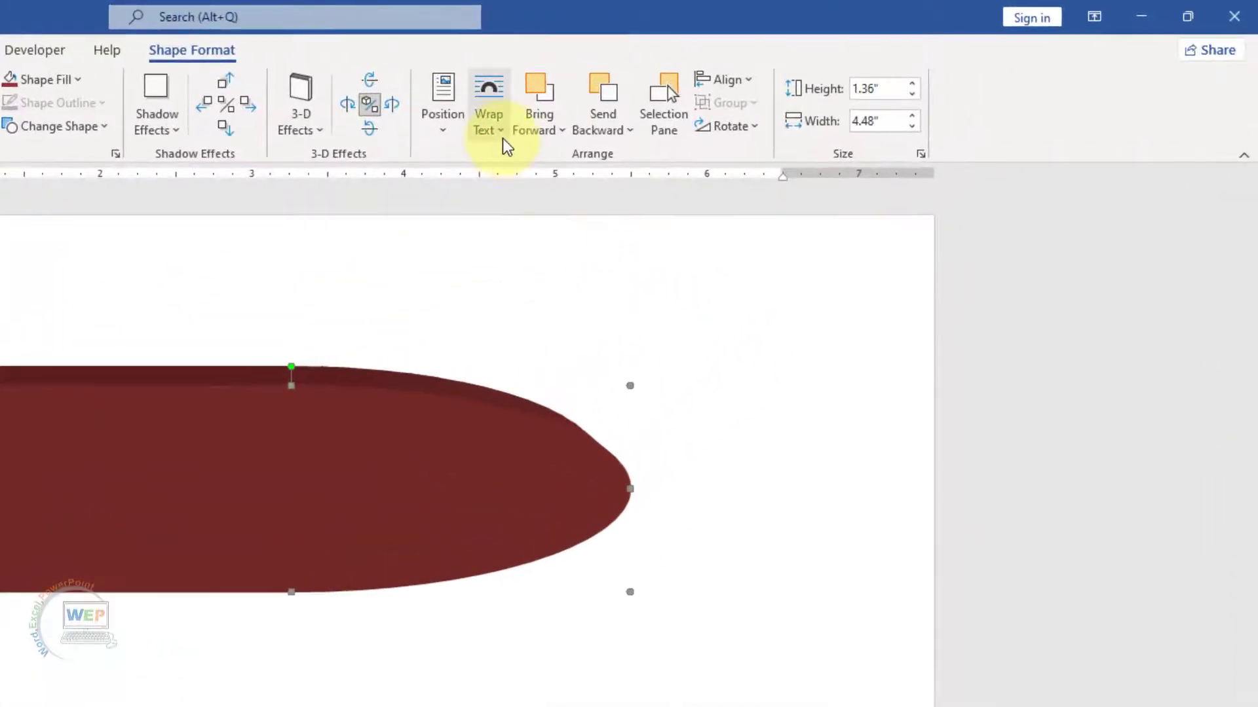
Check the Wrap Text options without changes, then drag the bullet slightly lower
{"action": "left_click", "coordinate": [502, 134]}
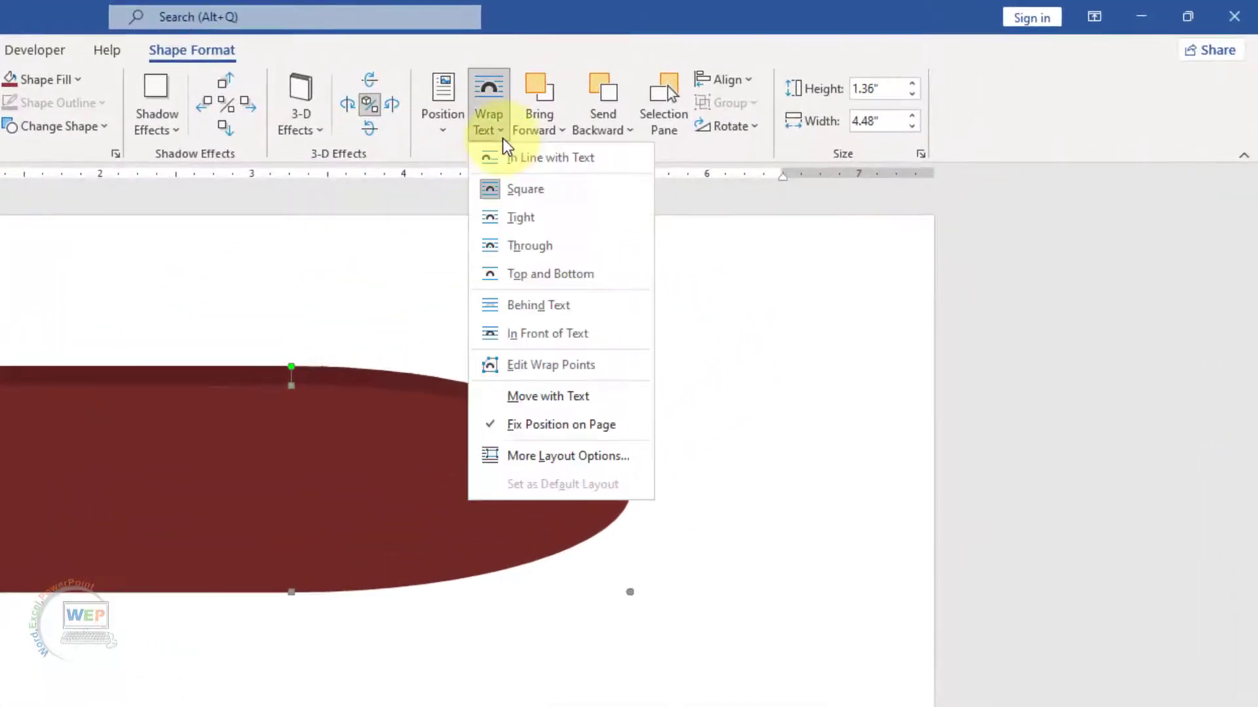
{"action": "left_click", "coordinate": [347, 433]}
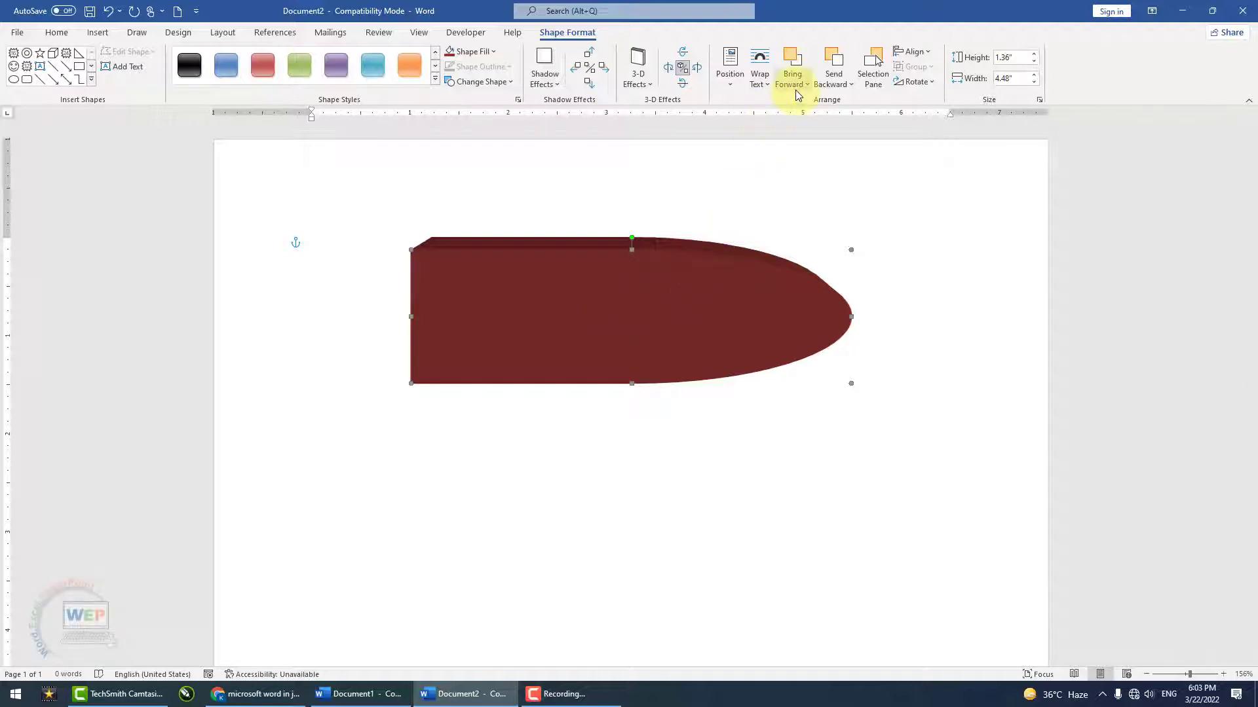
{"action": "left_click", "coordinate": [652, 293]}
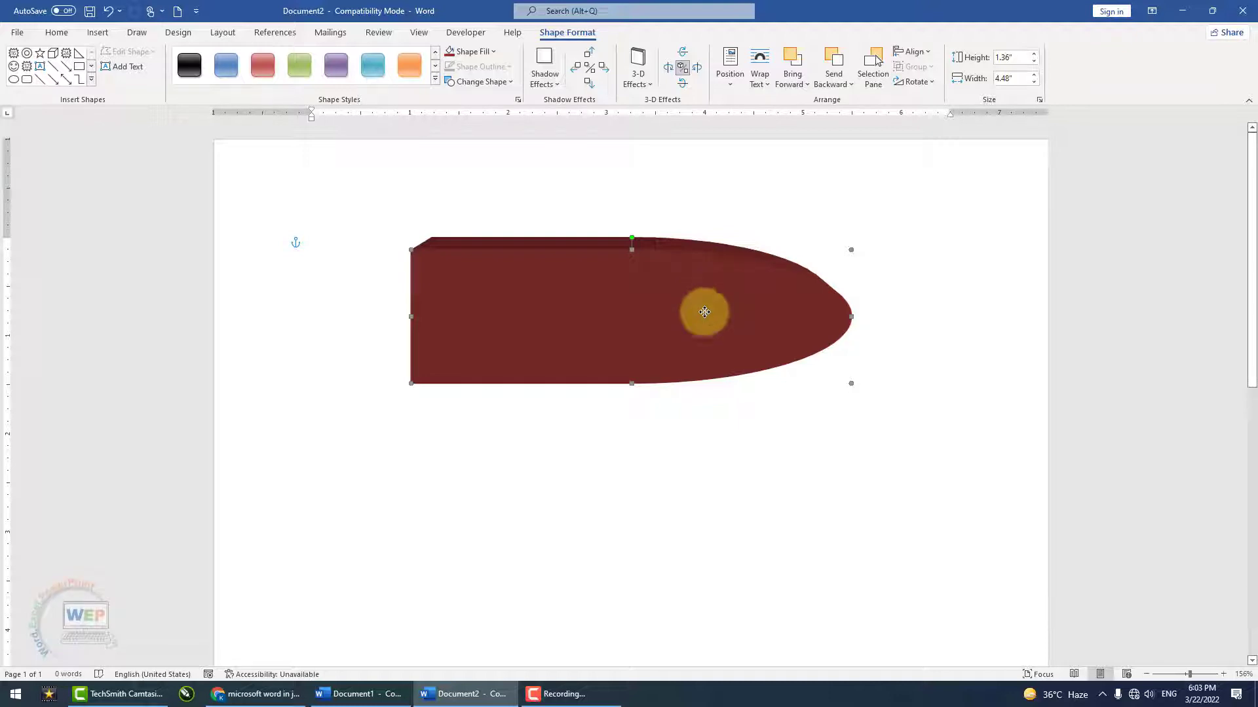
{"action": "left_click_drag", "start_coordinate": [705, 292], "coordinate": [699, 364]}
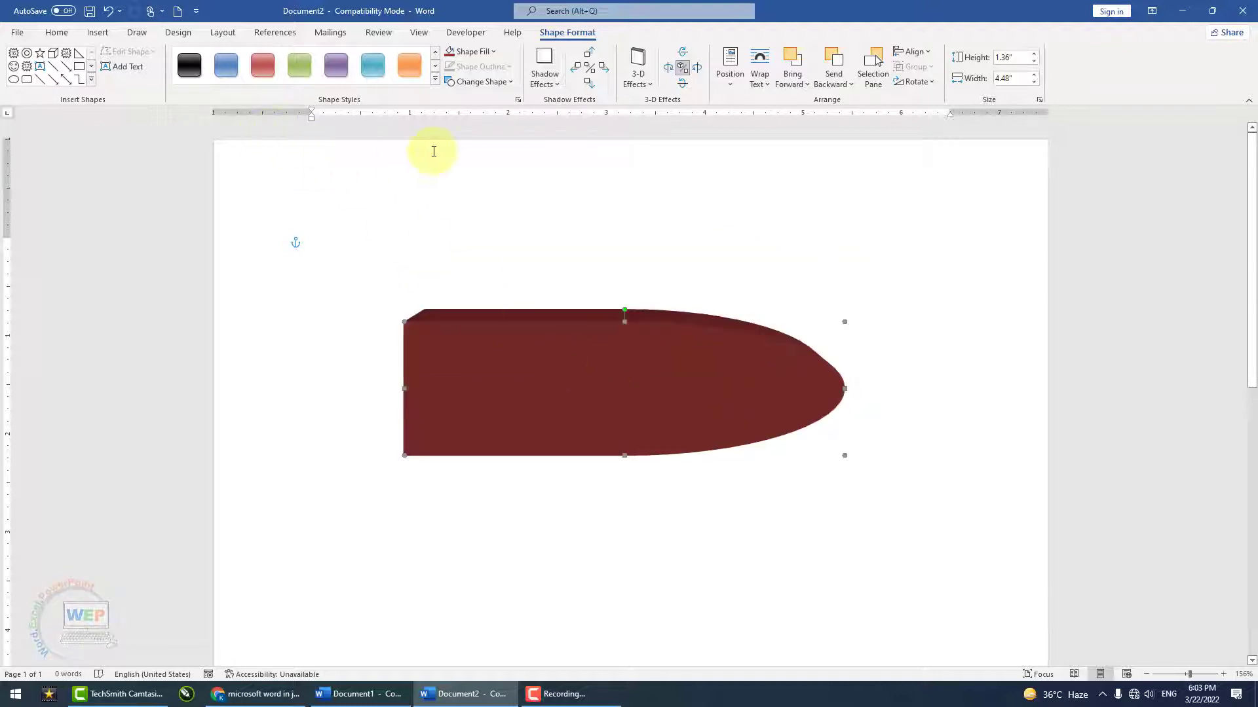
Draw a 2.22" by 2.38" 5-Point Star over the bullet, nudge it right, and fill it green
{"action": "left_click", "coordinate": [91, 79]}
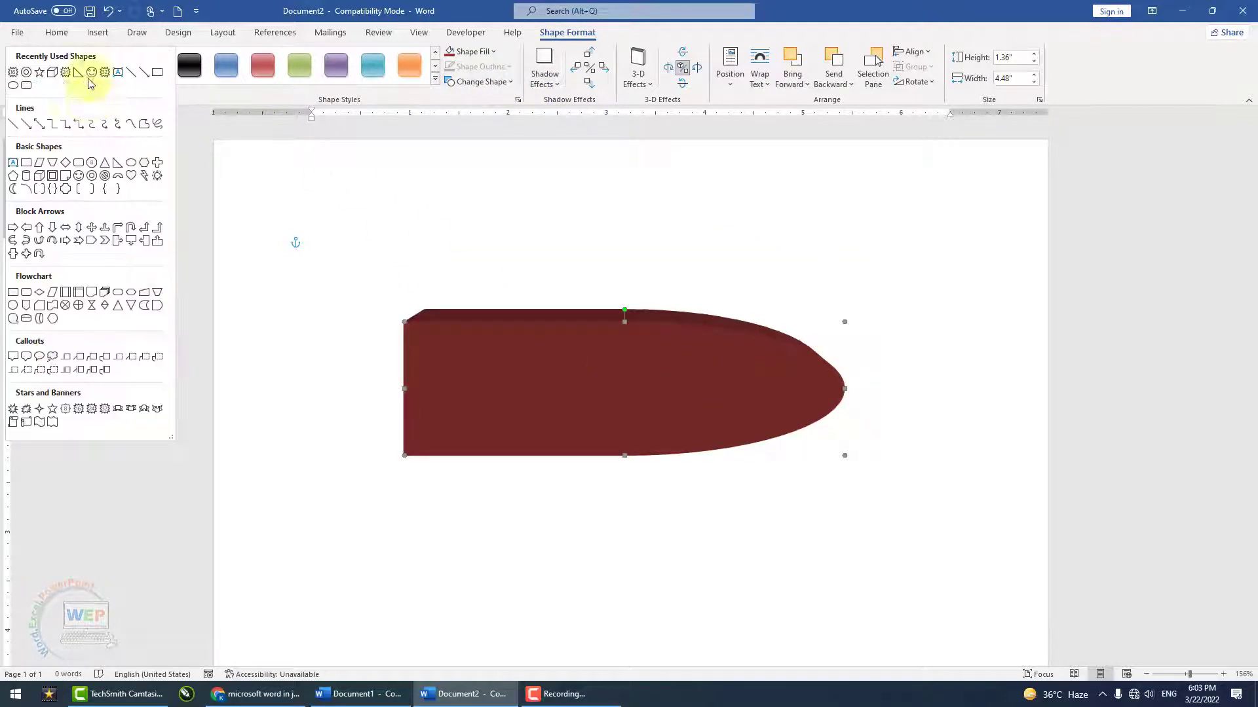
{"action": "left_click", "coordinate": [53, 409]}
{"action": "left_click_drag", "start_coordinate": [355, 268], "coordinate": [589, 487]}
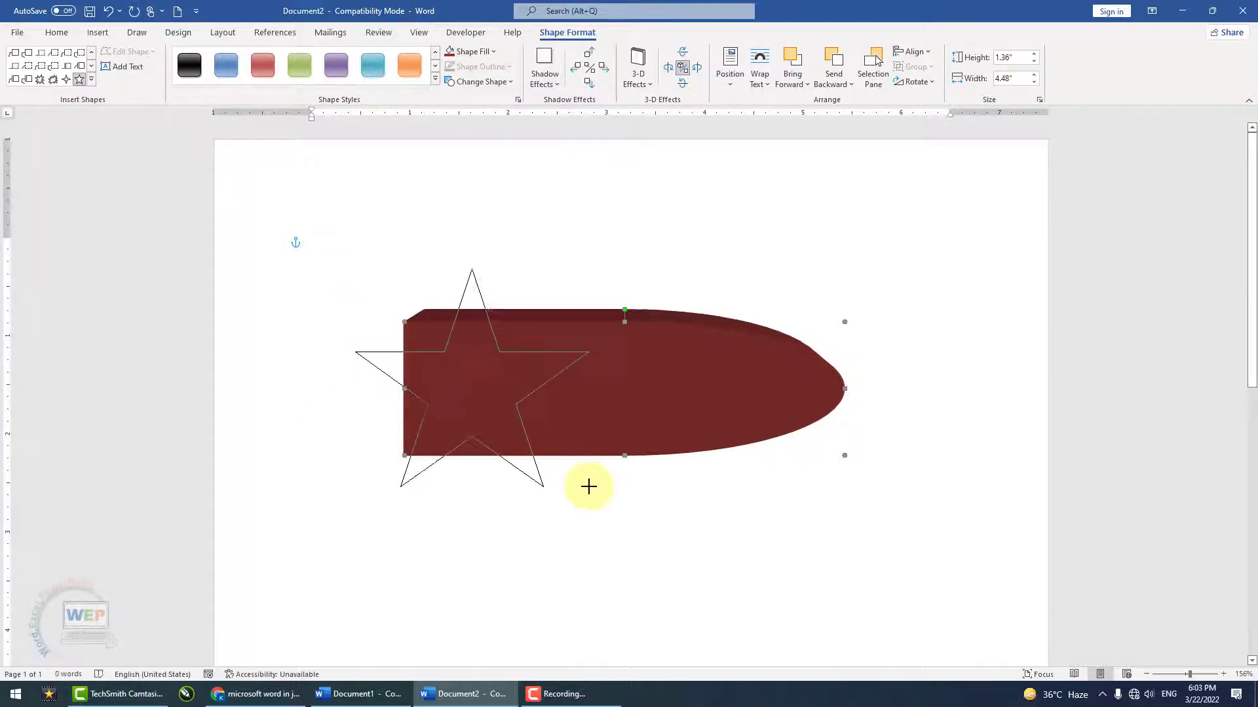
{"action": "left_click_drag", "start_coordinate": [511, 396], "coordinate": [585, 390]}
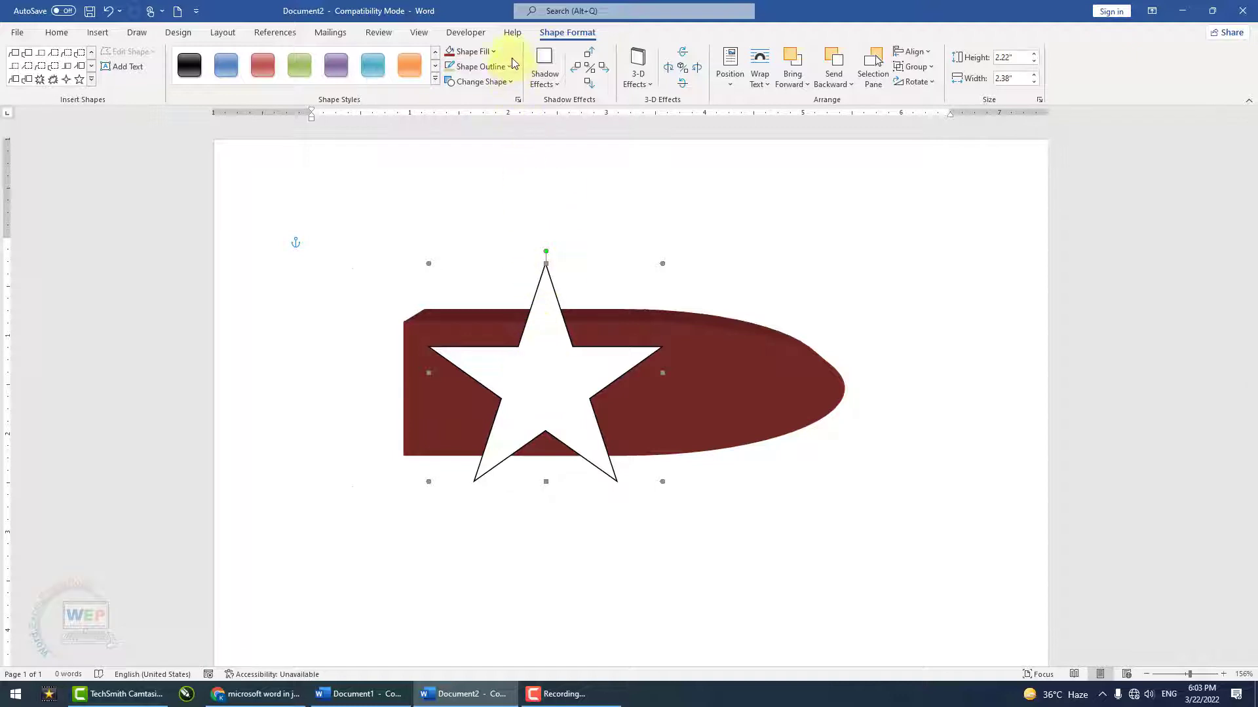
{"action": "left_click", "coordinate": [491, 51]}
{"action": "left_click", "coordinate": [517, 130]}
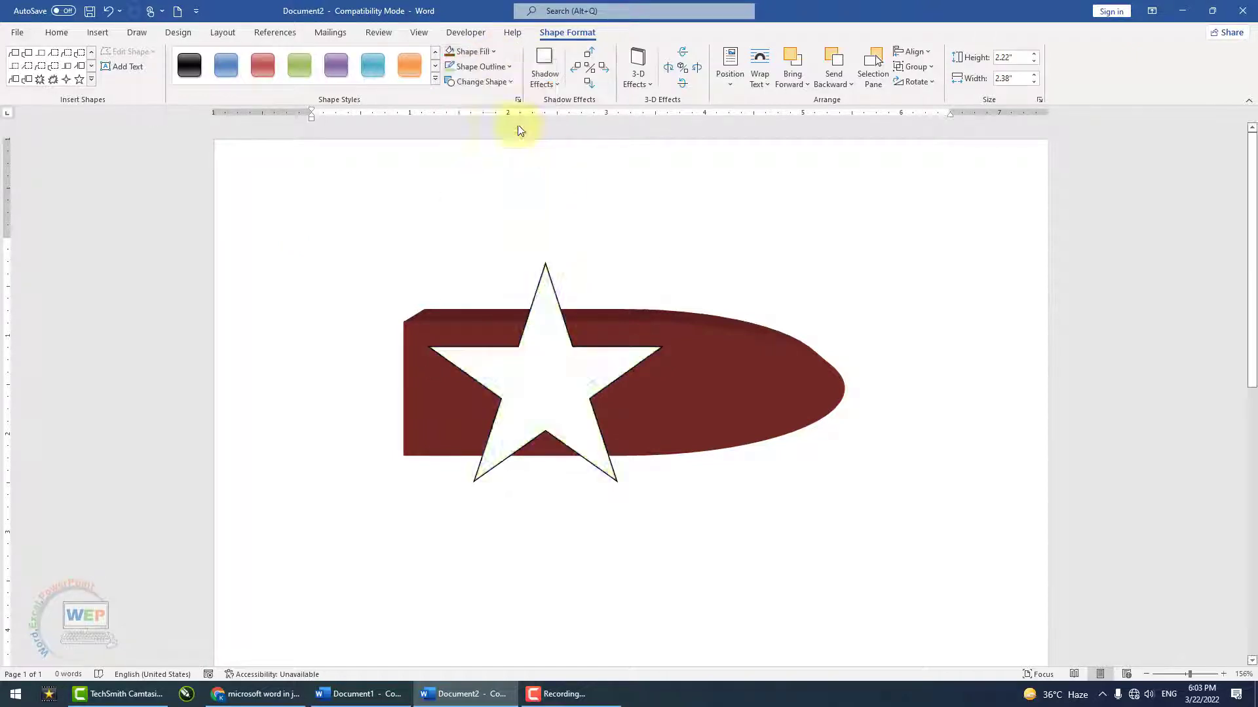
{"action": "key", "text": "ctrl+z"}
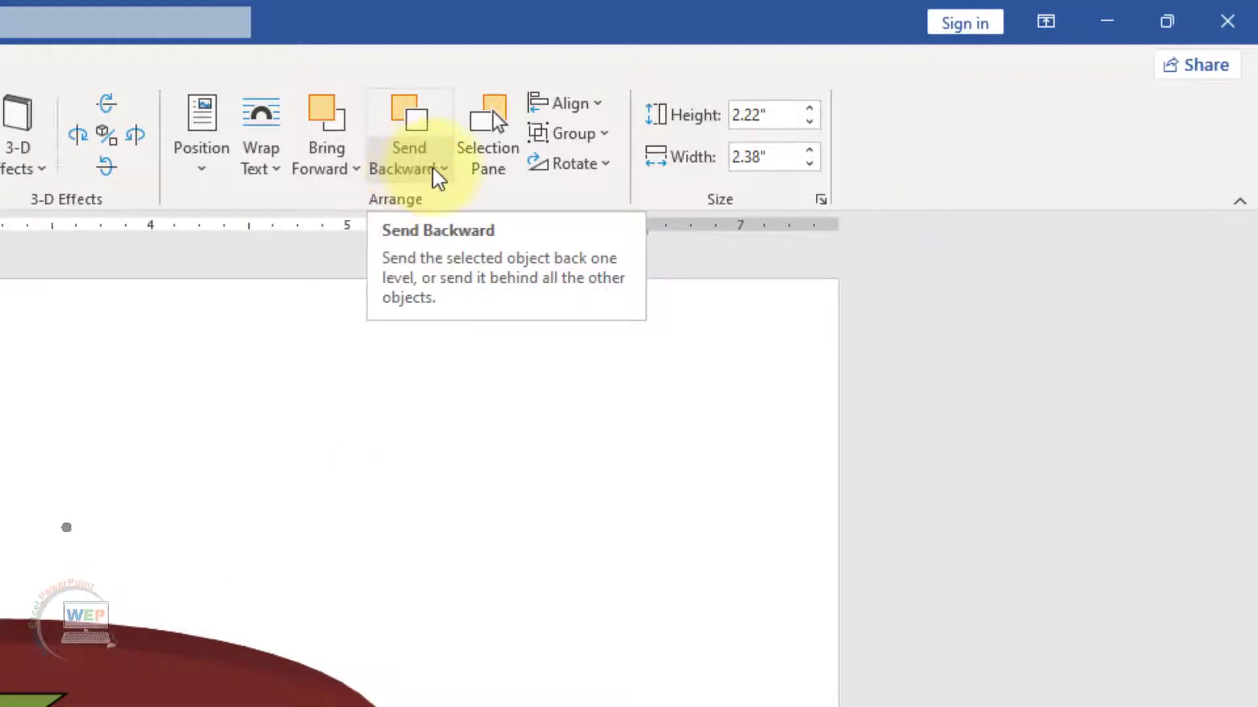
Send the star backward, bring it to front, then show the Selection Pane listing AutoShape 15 and 13
{"action": "left_click", "coordinate": [435, 171]}
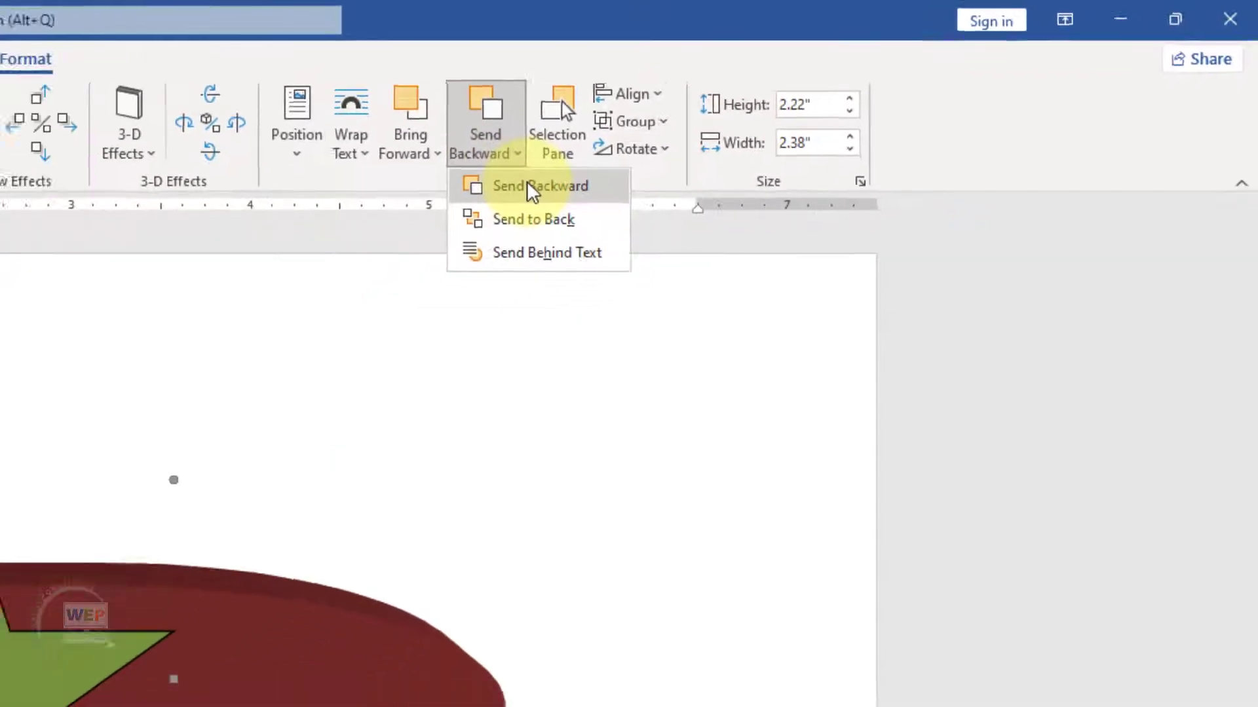
{"action": "left_click", "coordinate": [461, 208]}
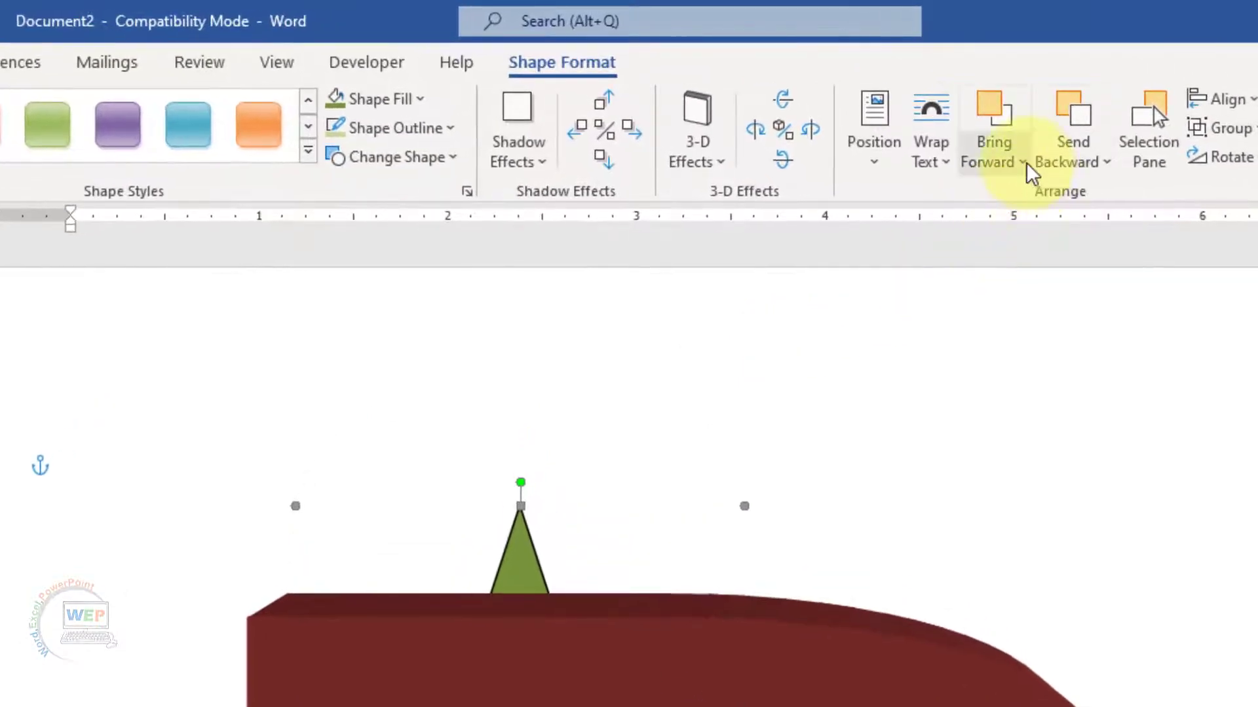
{"action": "left_click", "coordinate": [1024, 162]}
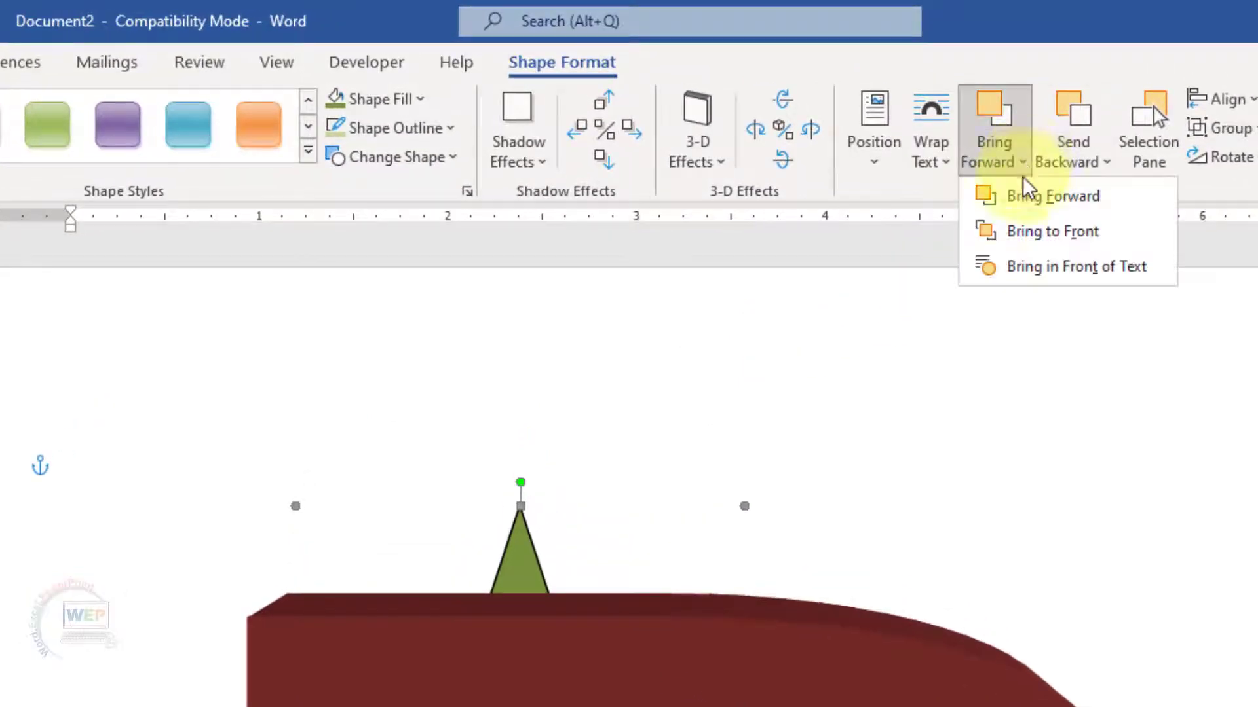
{"action": "left_click", "coordinate": [1022, 196]}
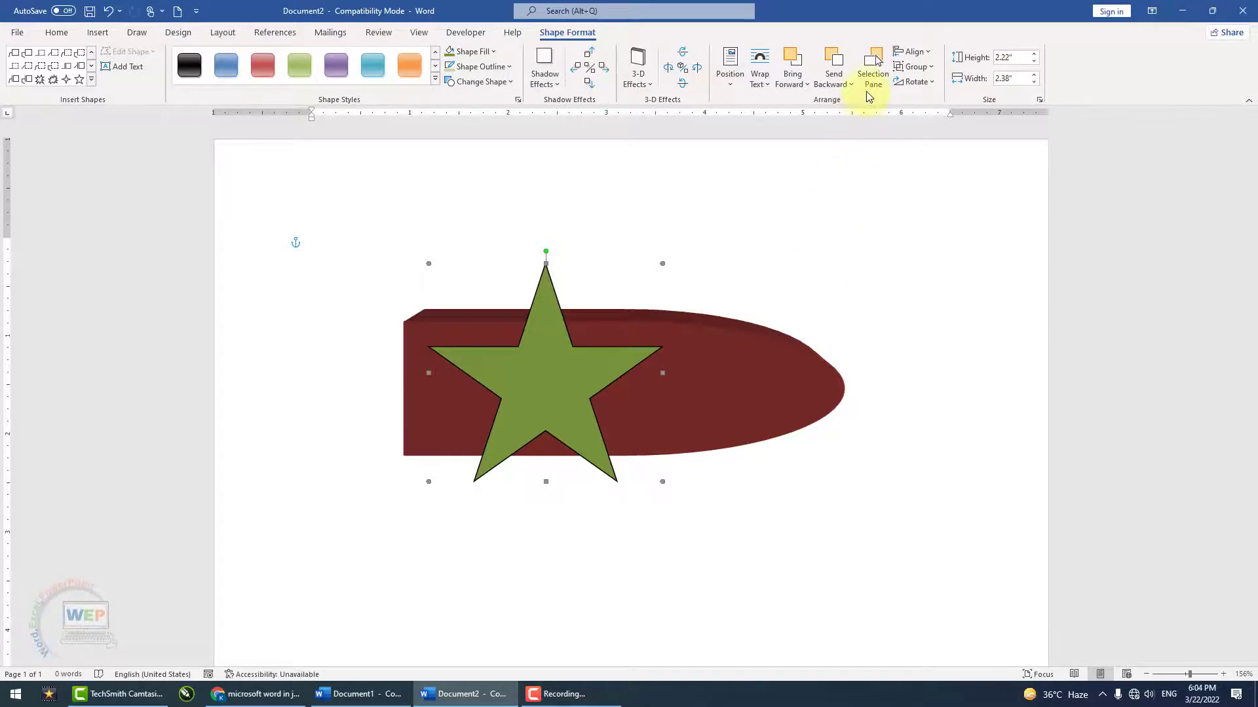
{"action": "left_click", "coordinate": [873, 72]}
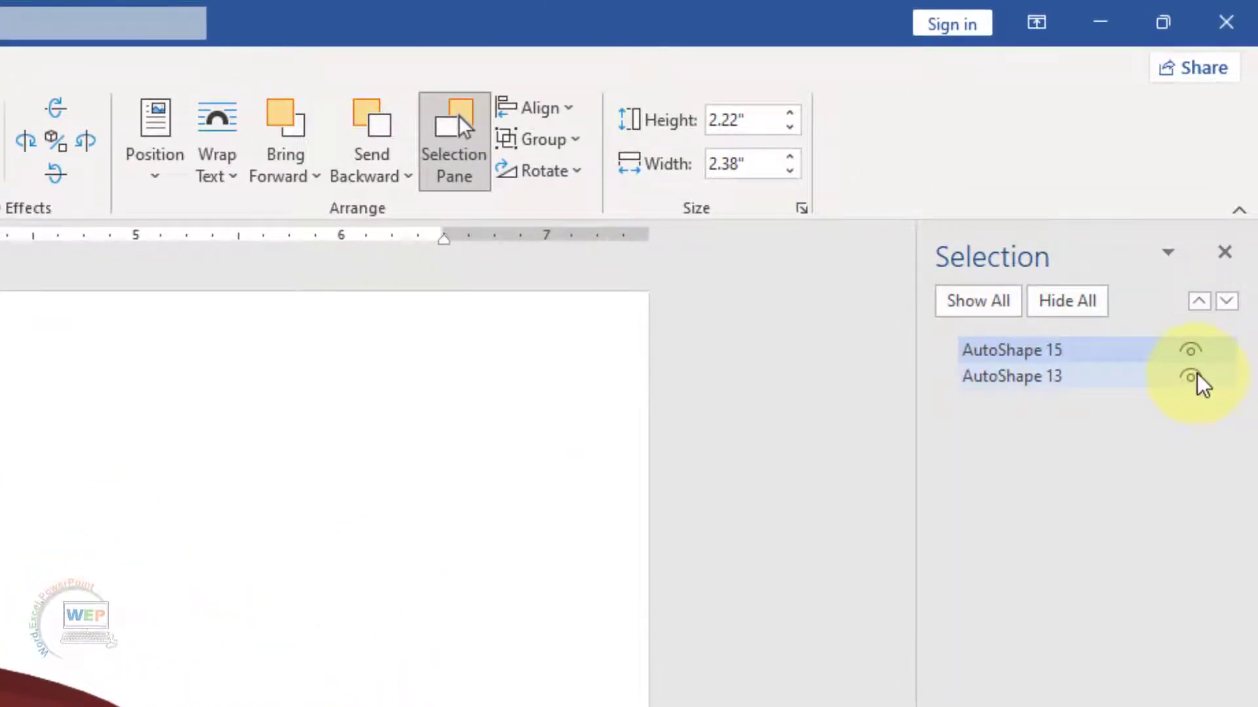
Hide and reshow AutoShape 13, select the star AutoShape 15, then close the Selection Pane
{"action": "left_click", "coordinate": [1191, 374]}
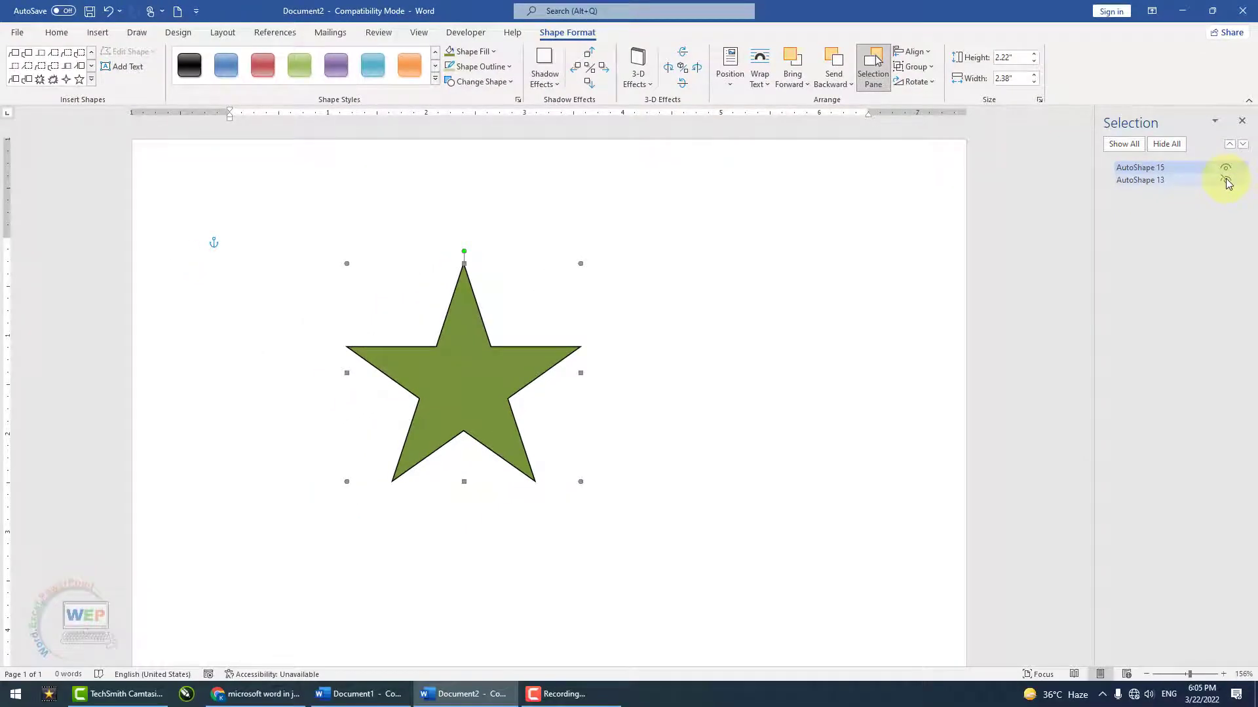
{"action": "left_click", "coordinate": [1225, 180]}
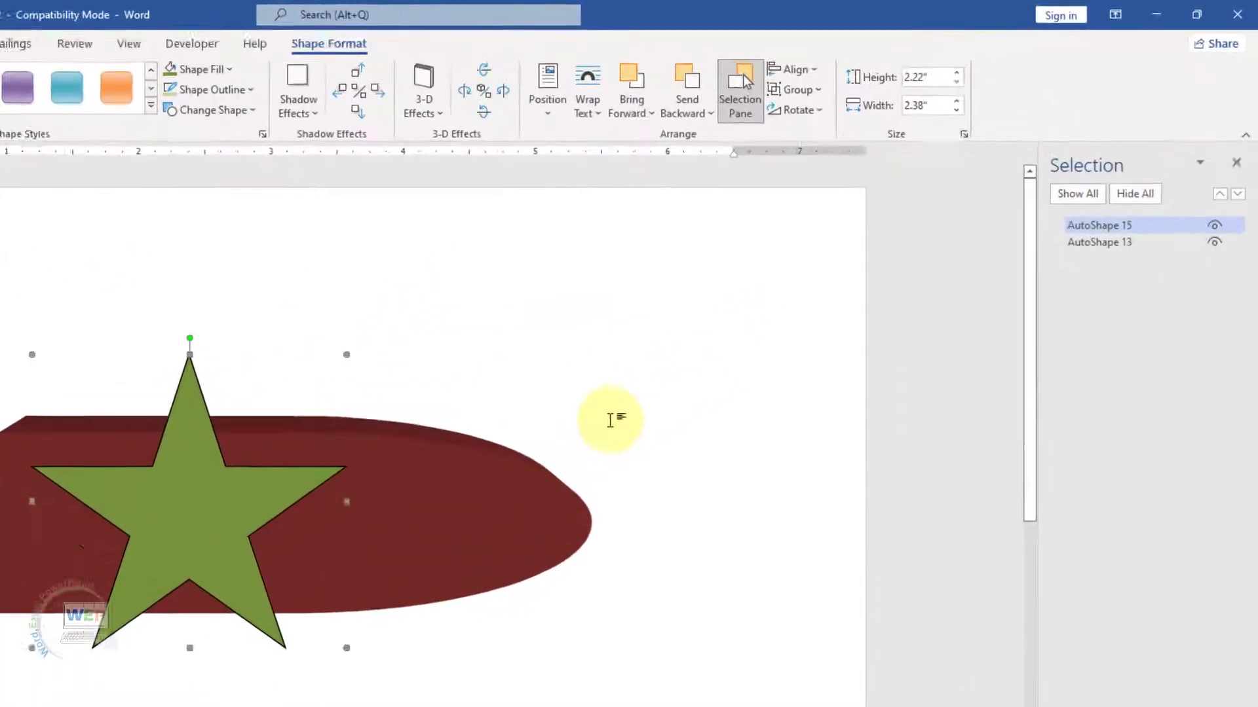
{"action": "left_click", "coordinate": [778, 312]}
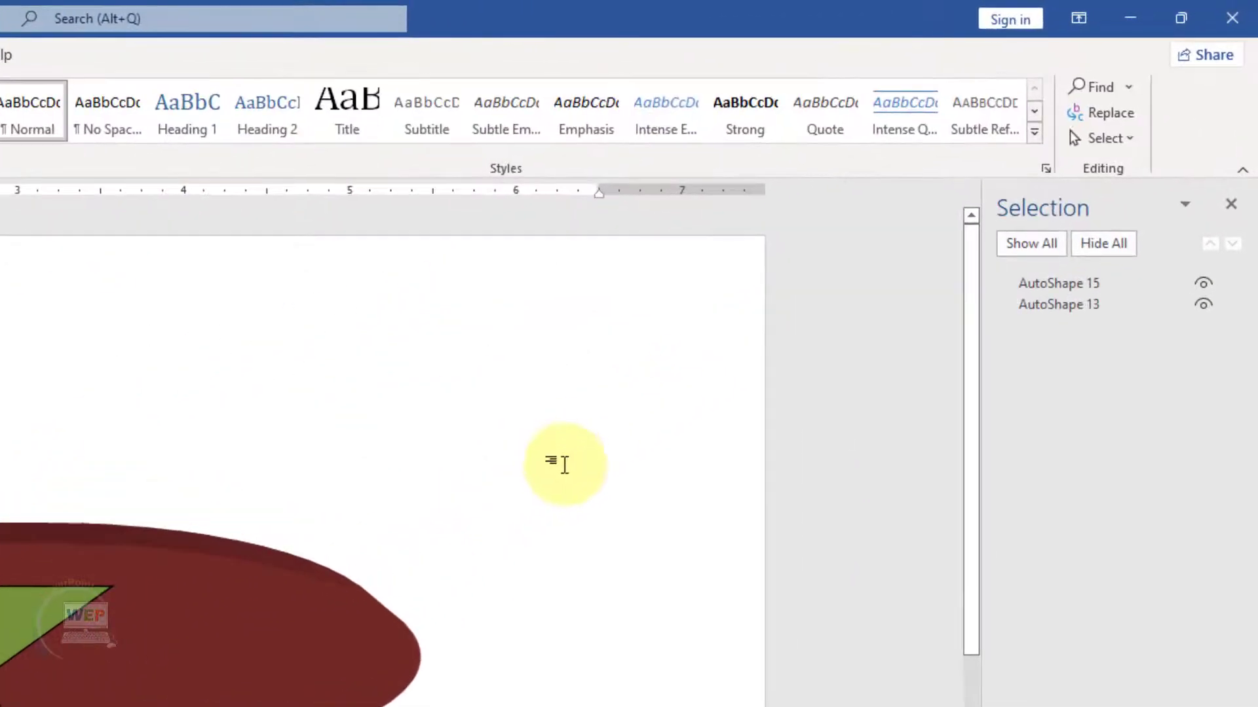
{"action": "left_click", "coordinate": [18, 662]}
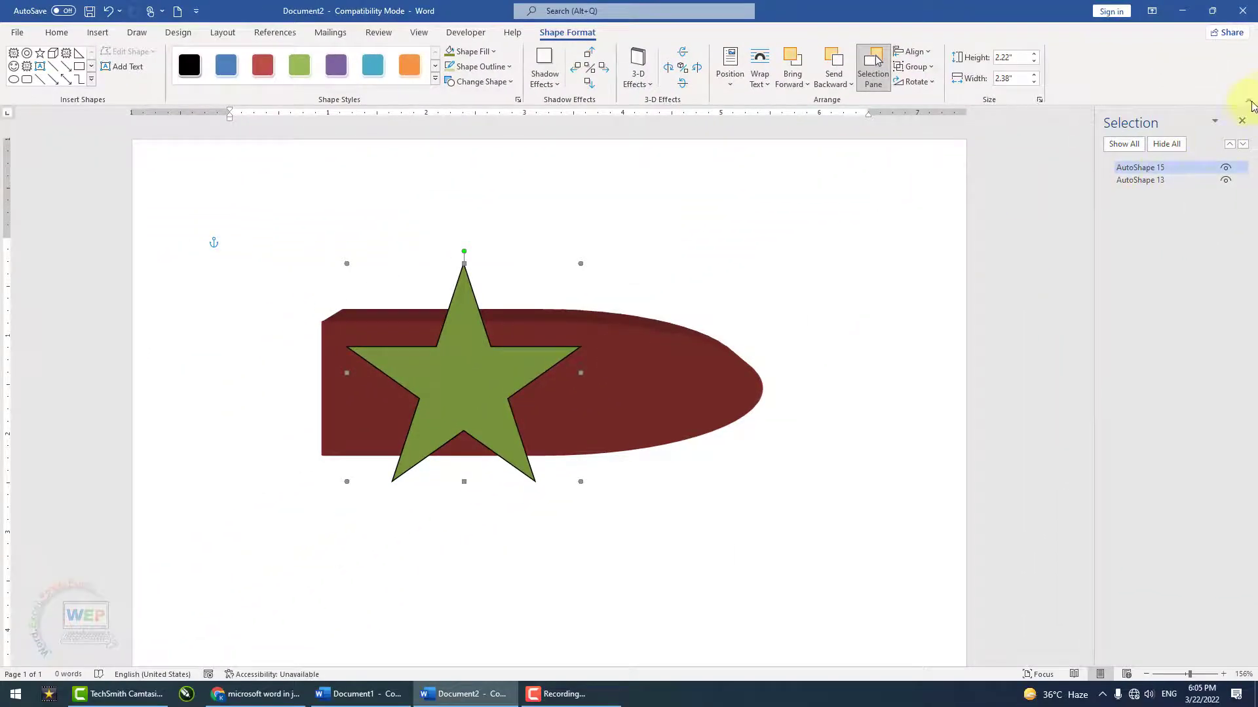
{"action": "left_click", "coordinate": [1241, 123]}
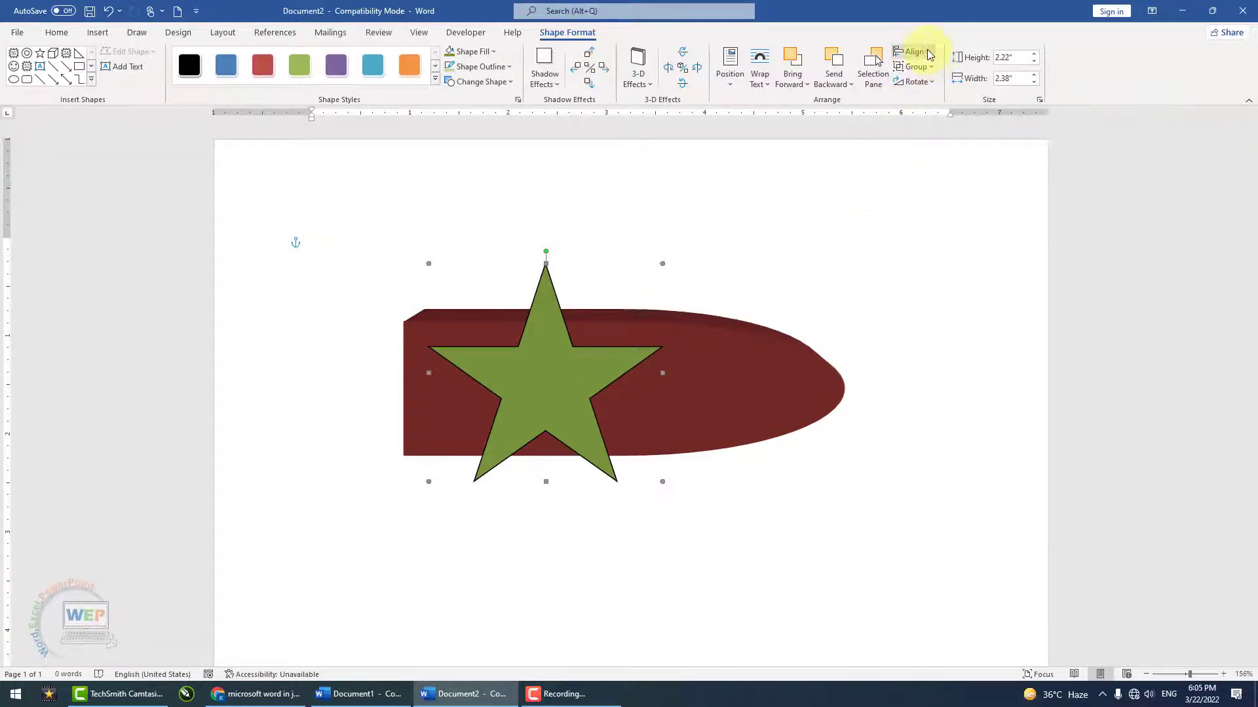
Undo the star's last move and try Align Center and Align Right on it
{"action": "left_click", "coordinate": [929, 55]}
{"action": "key", "text": "Escape"}
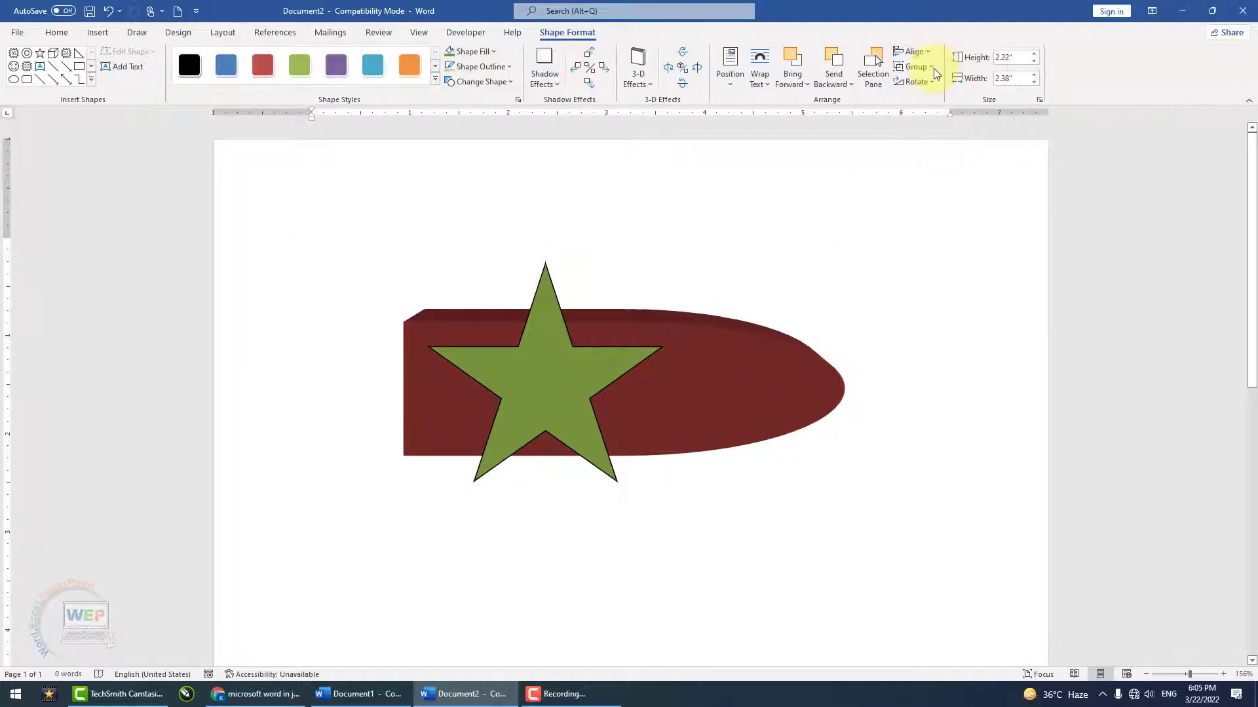
{"action": "key", "text": "ctrl+z"}
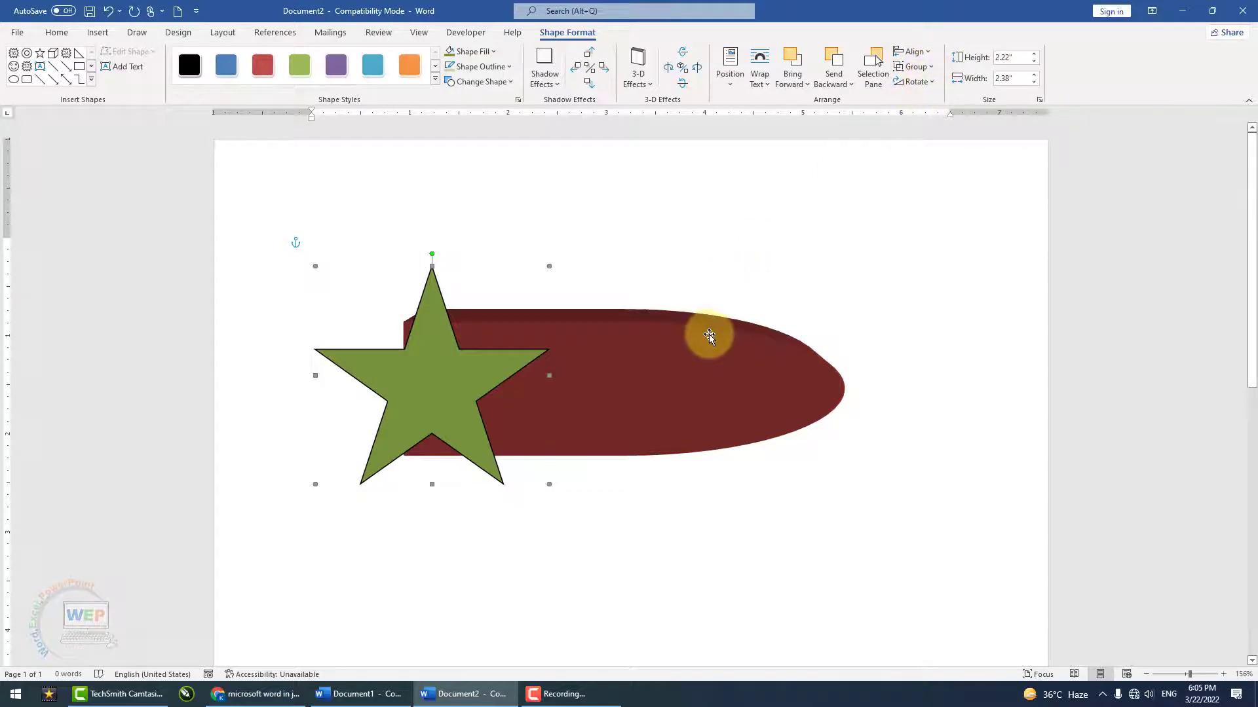
{"action": "left_click", "coordinate": [930, 57]}
{"action": "left_click", "coordinate": [932, 93]}
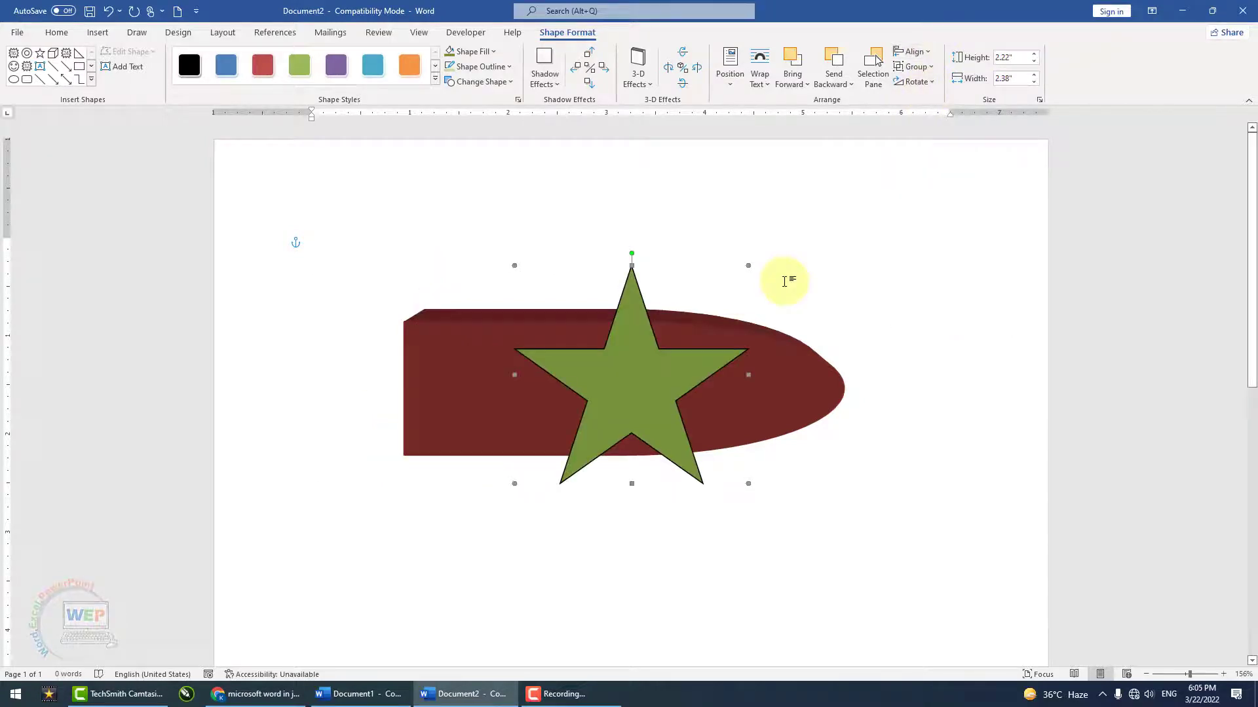
{"action": "left_click", "coordinate": [931, 56]}
{"action": "left_click", "coordinate": [918, 108]}
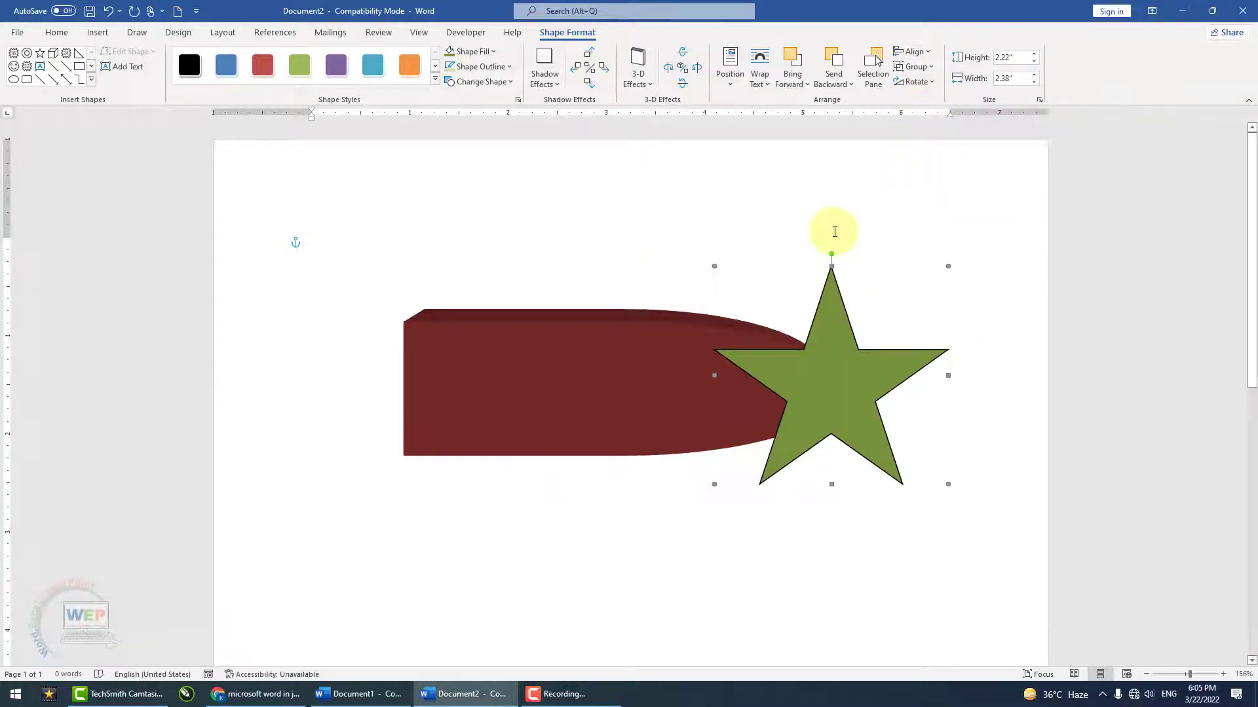
Try Align Middle, another alignment option, and Align Top on the star
{"action": "left_click", "coordinate": [929, 56]}
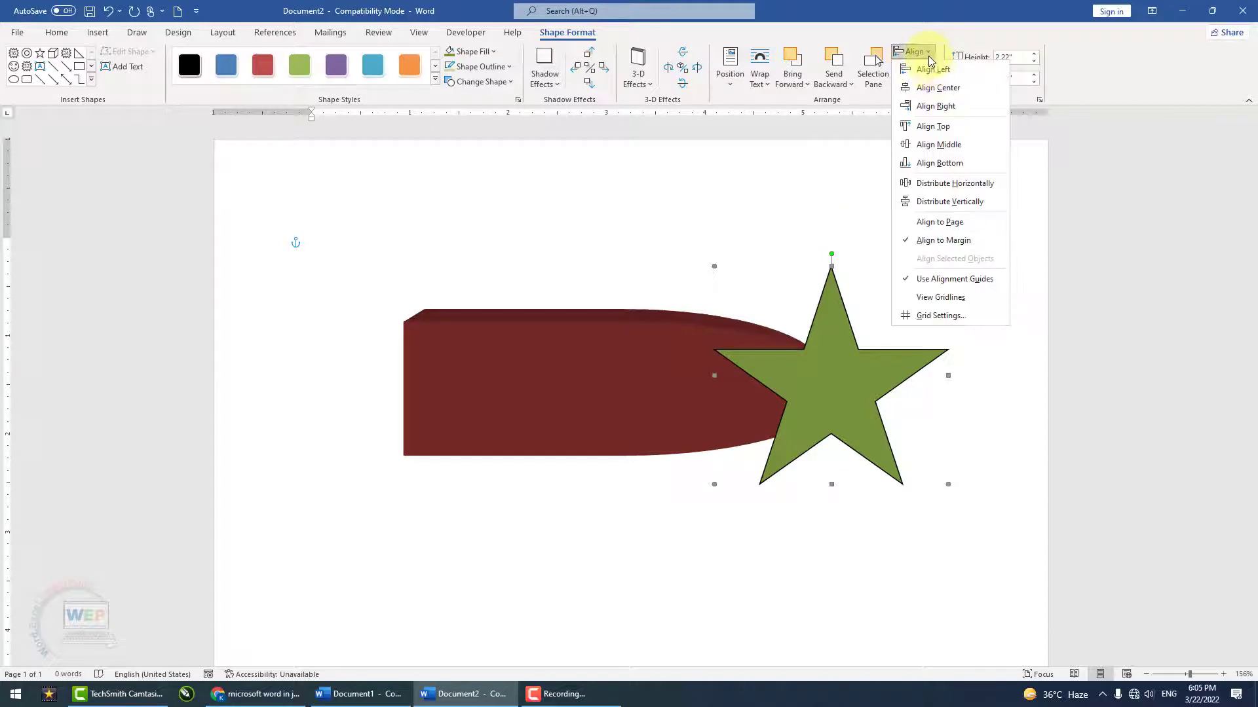
{"action": "left_click", "coordinate": [941, 143]}
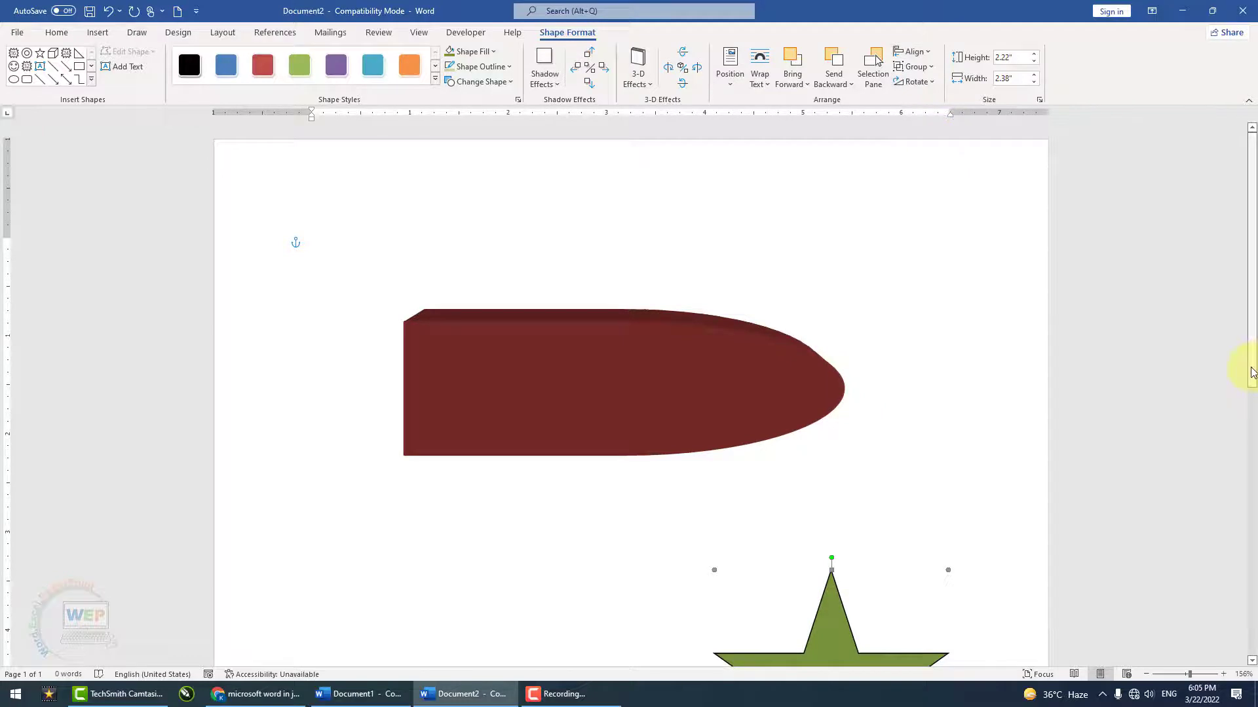
{"action": "left_click_drag", "start_coordinate": [1248, 372], "coordinate": [1250, 439]}
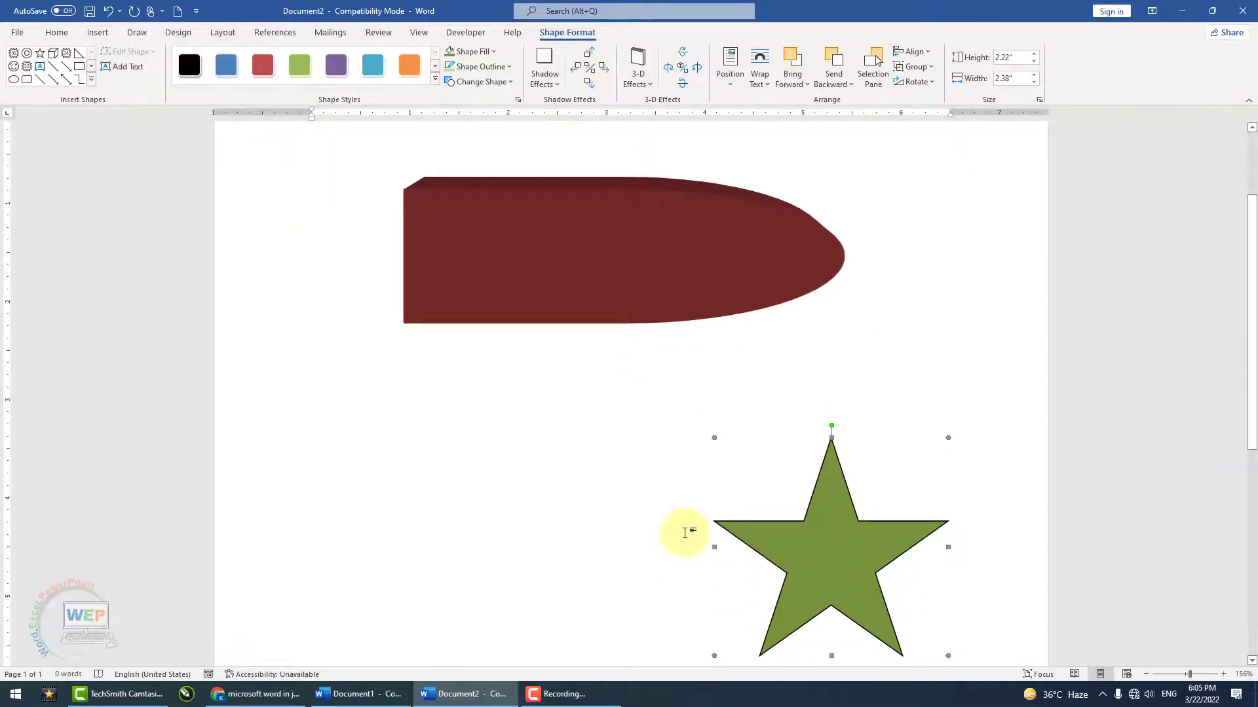
{"action": "left_click", "coordinate": [928, 52]}
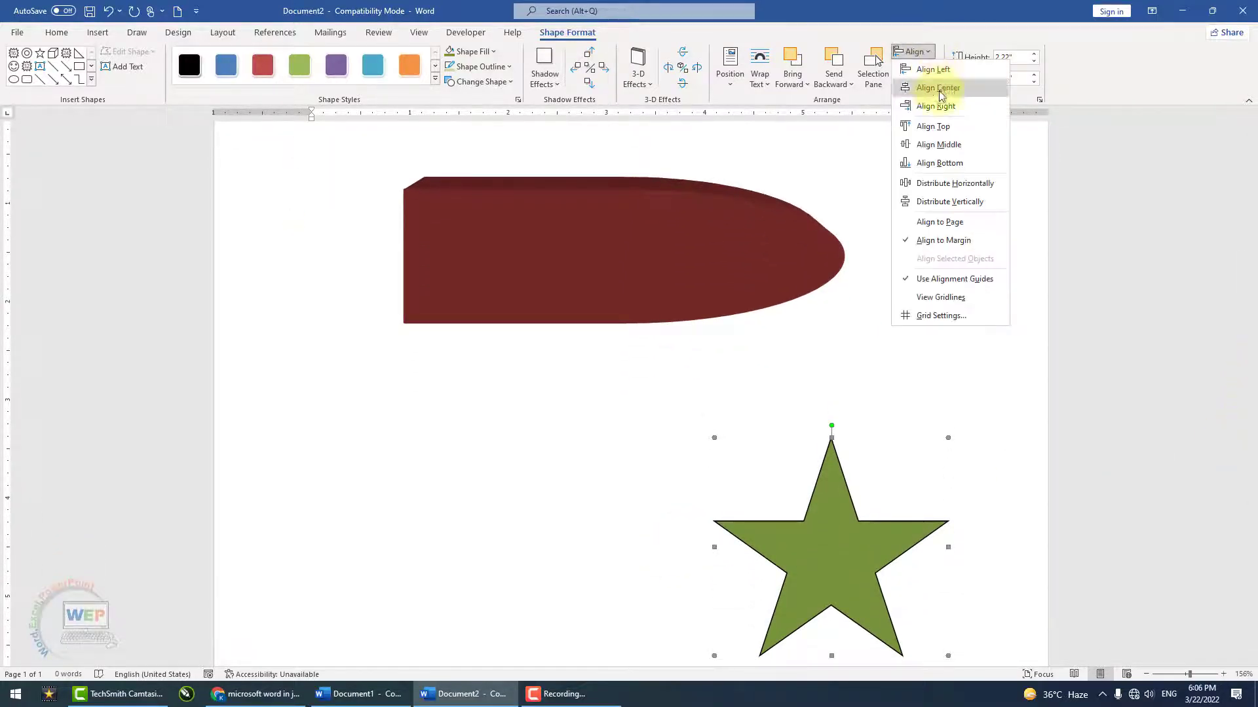
{"action": "left_click", "coordinate": [949, 163]}
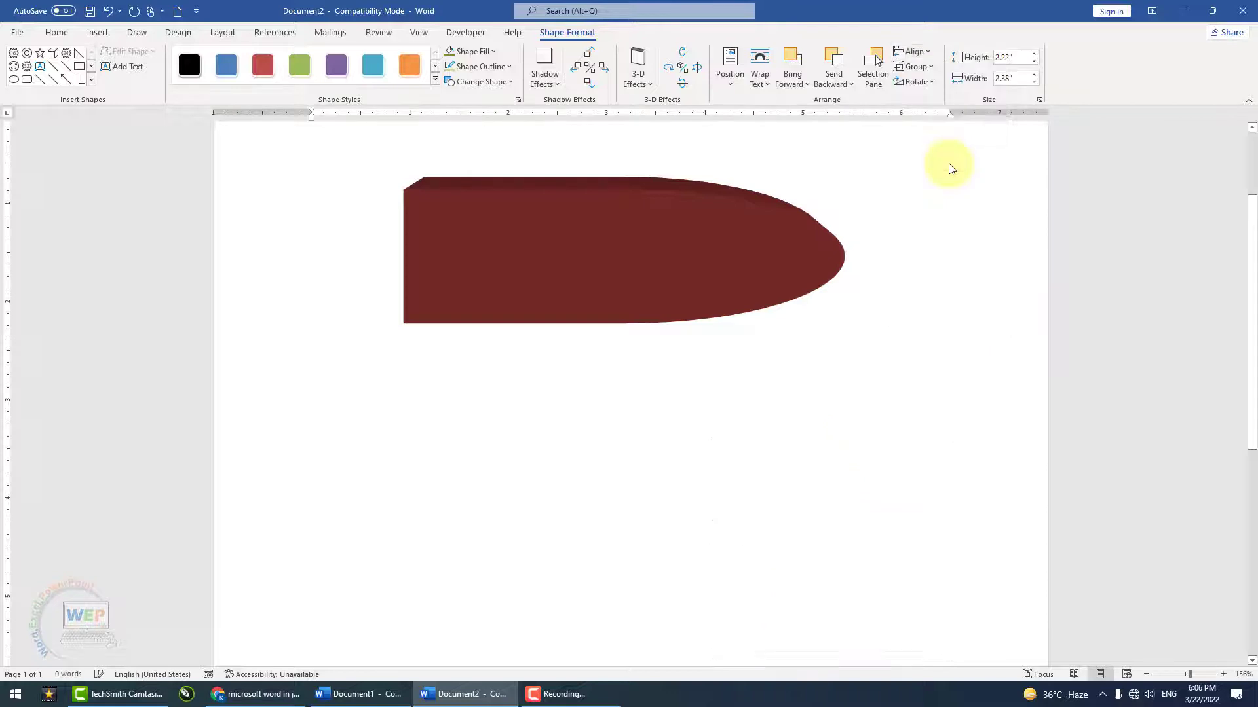
{"action": "mouse_move", "coordinate": [1251, 262]}
{"action": "left_mouse_down"}
{"action": "mouse_move", "coordinate": [1251, 469]}
{"action": "mouse_move", "coordinate": [1251, 140]}
{"action": "left_mouse_up"}
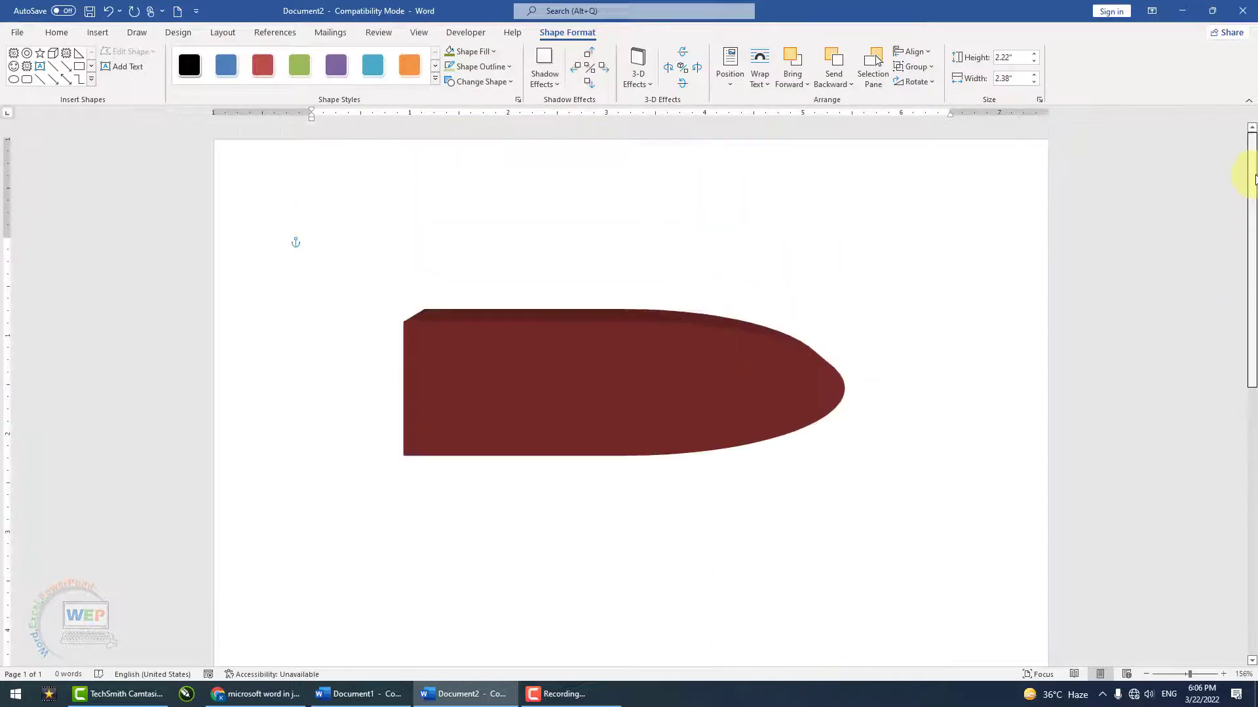
{"action": "left_click", "coordinate": [929, 52]}
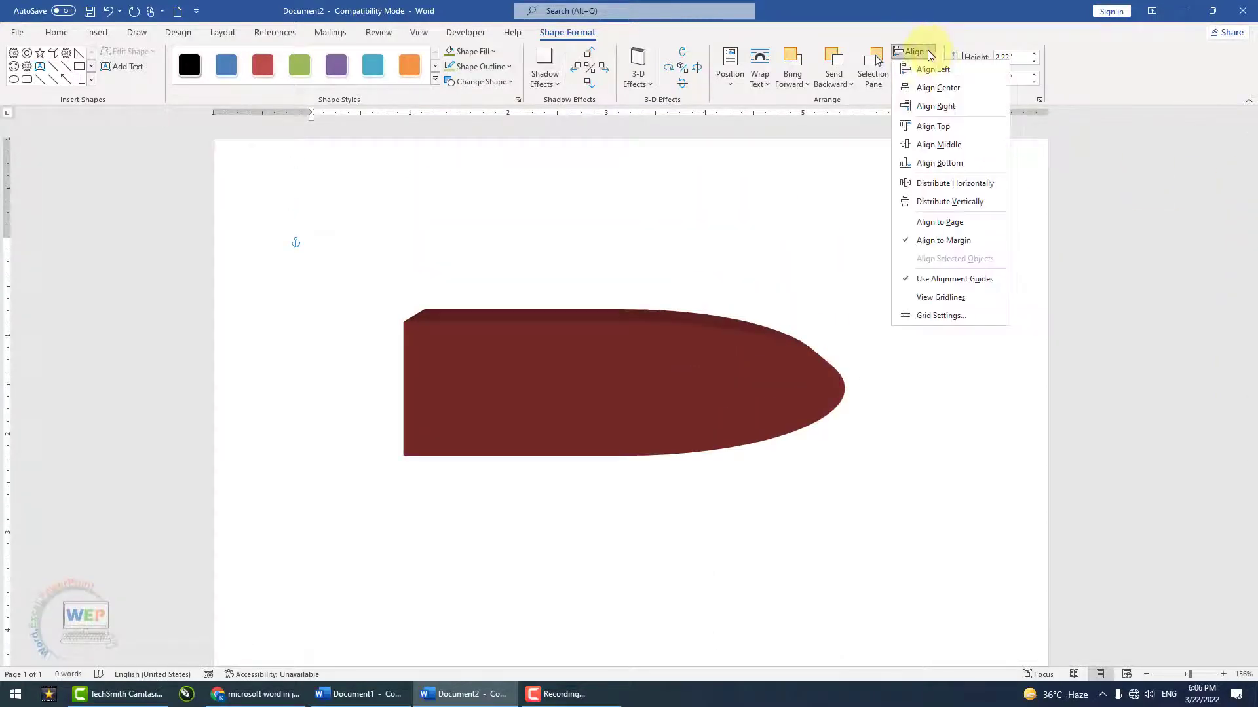
{"action": "left_click", "coordinate": [933, 125]}
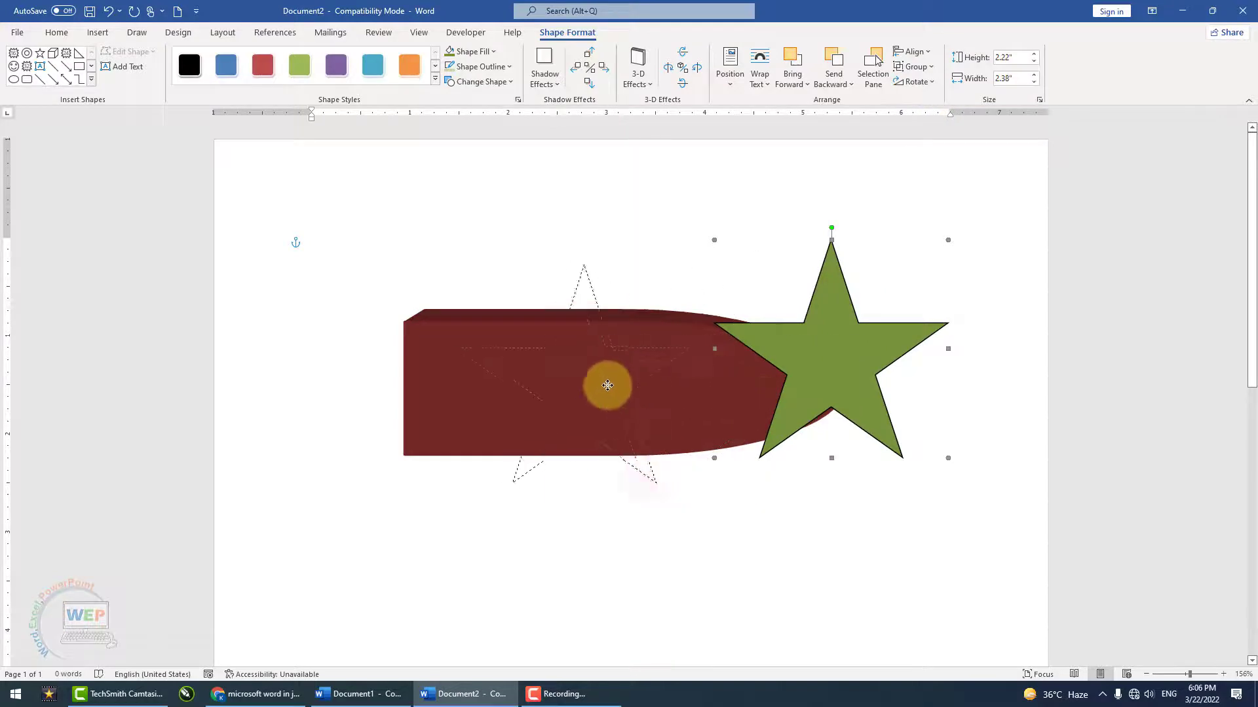
Drag the star left over the red shape's left end and deselect it
{"action": "left_click_drag", "start_coordinate": [776, 380], "coordinate": [638, 379]}
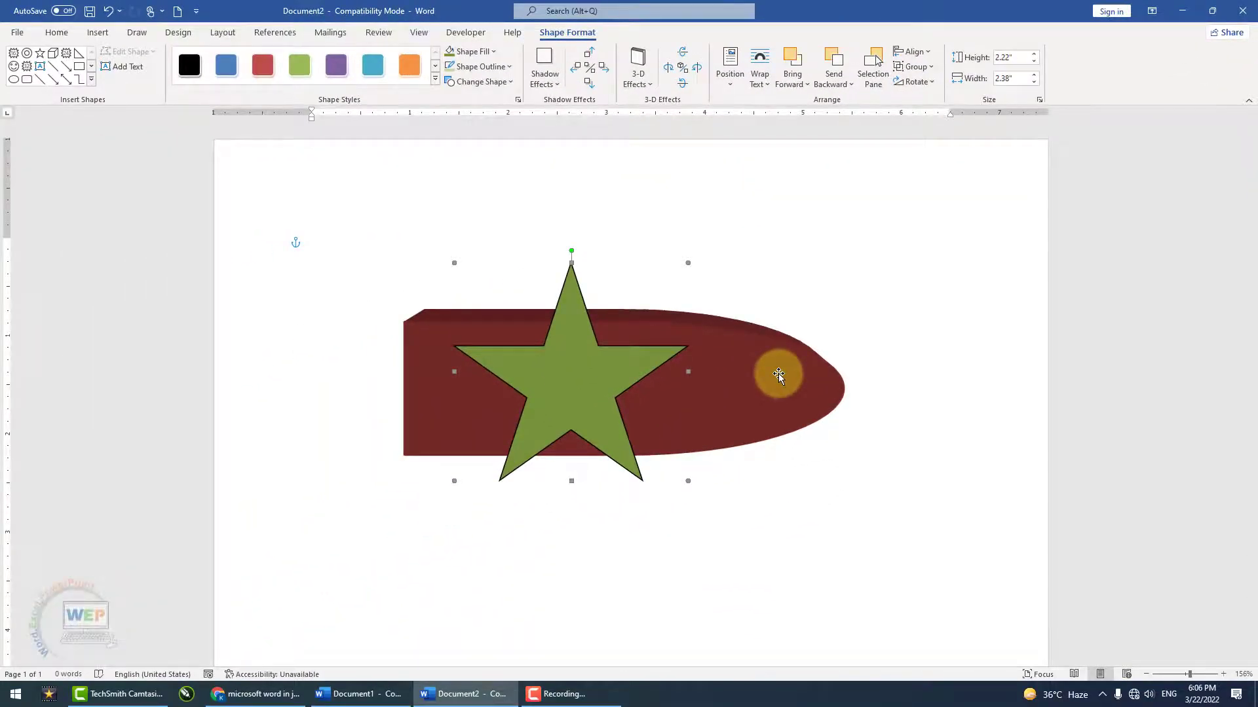
{"action": "left_click_drag", "start_coordinate": [581, 375], "coordinate": [509, 383]}
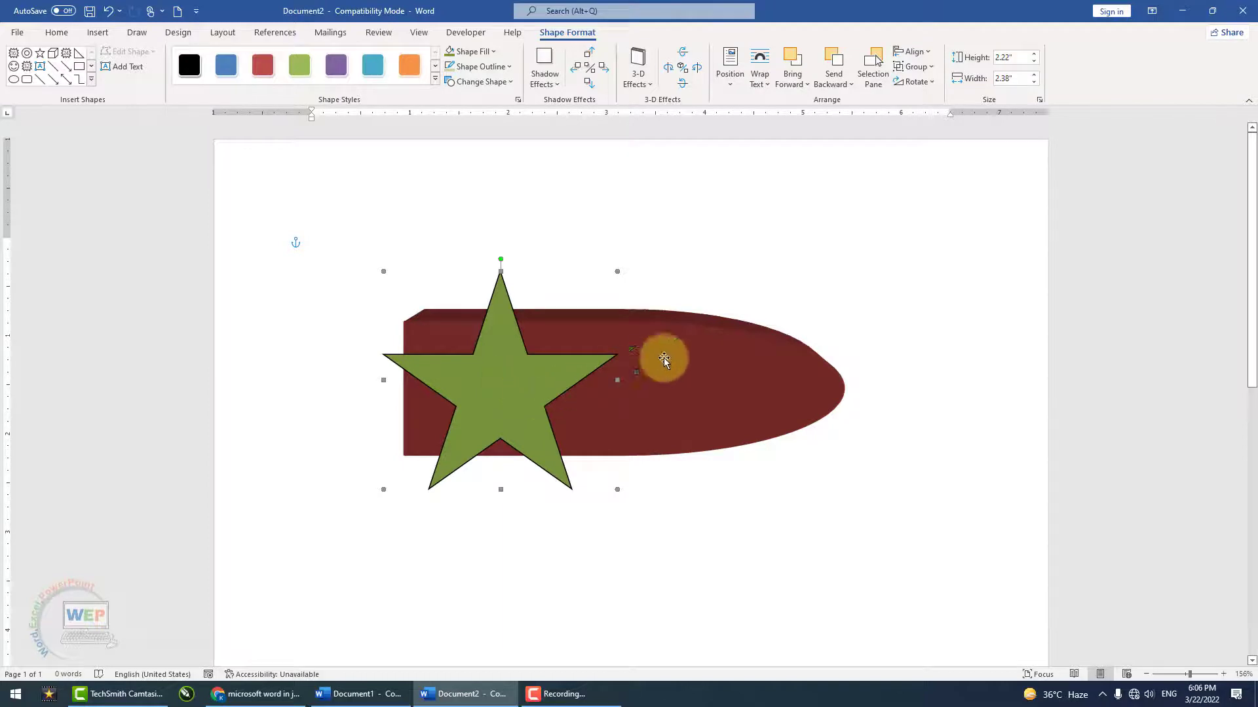
{"action": "left_click", "coordinate": [855, 323]}
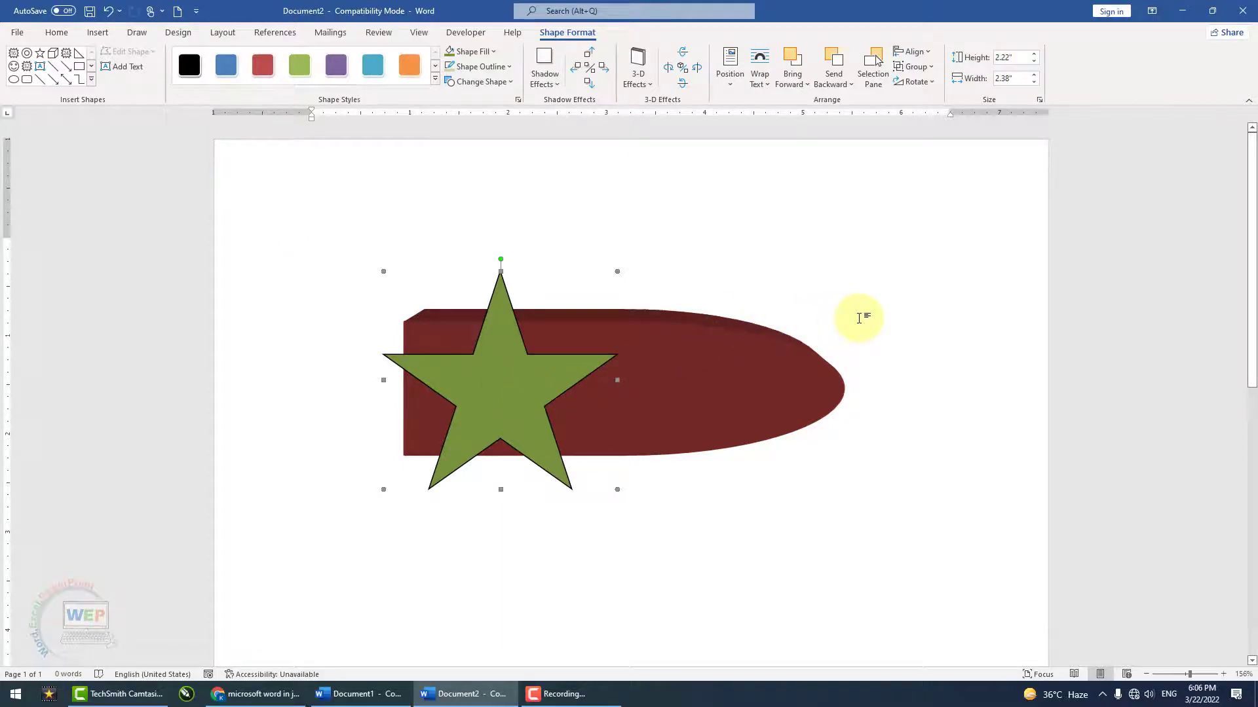
Group the dark red bullet with the green star and nudge the group up and right
{"action": "left_click", "coordinate": [663, 374]}
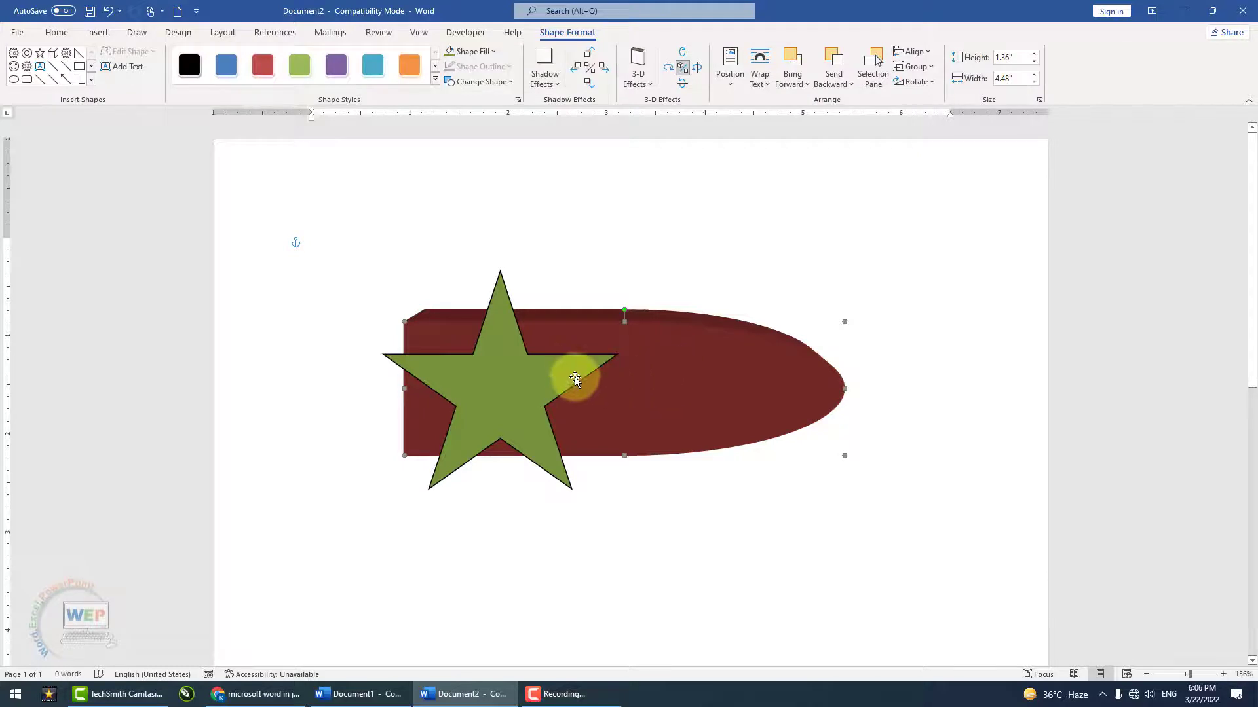
{"action": "left_click", "coordinate": [530, 373], "text": "shift"}
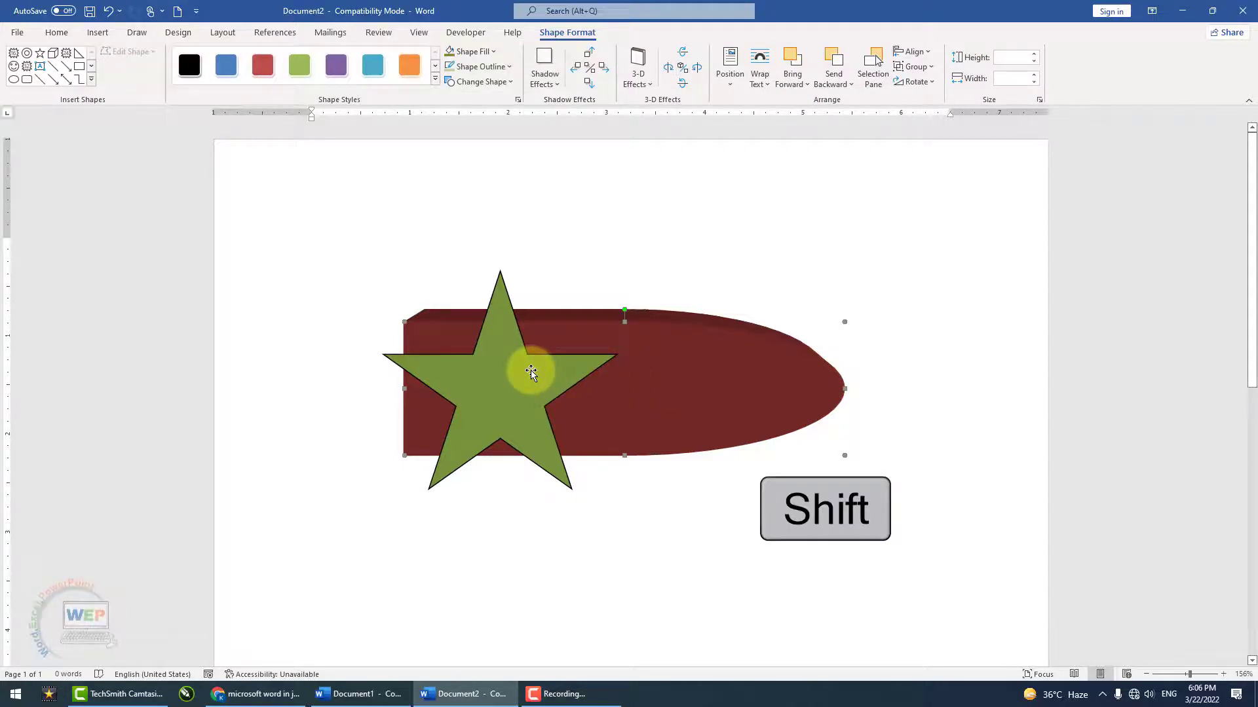
{"action": "left_click", "coordinate": [933, 65]}
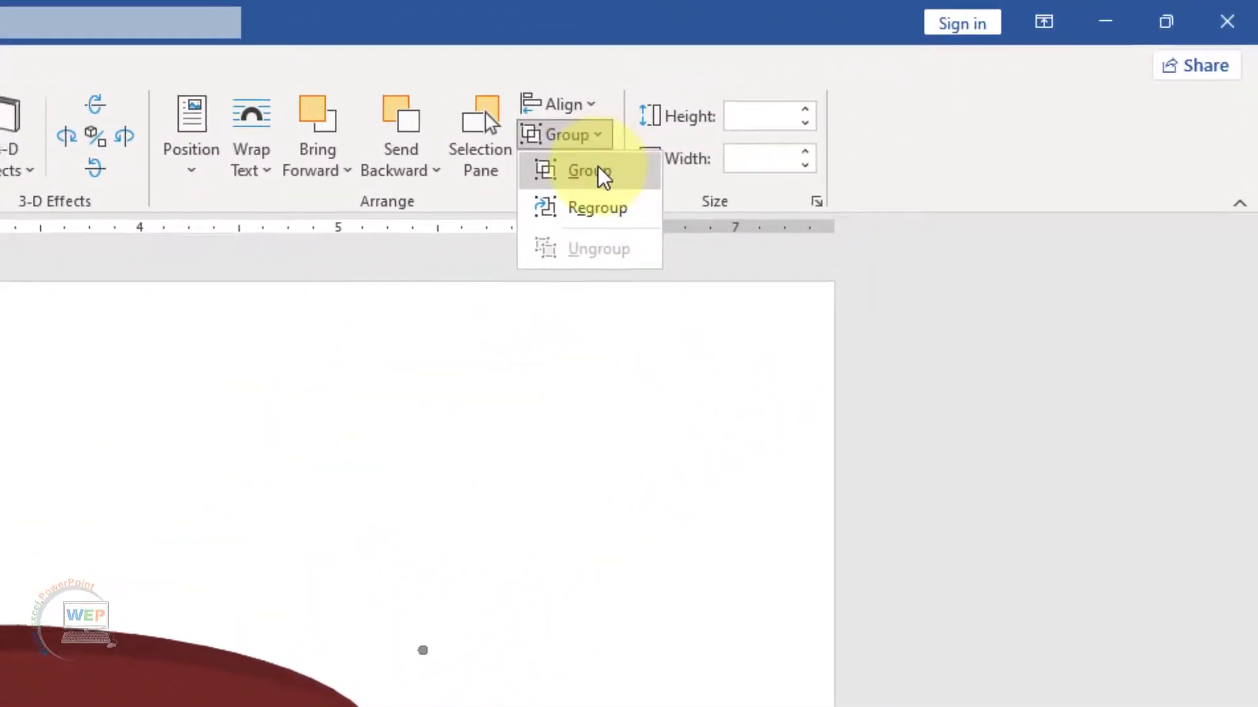
{"action": "left_click", "coordinate": [598, 169]}
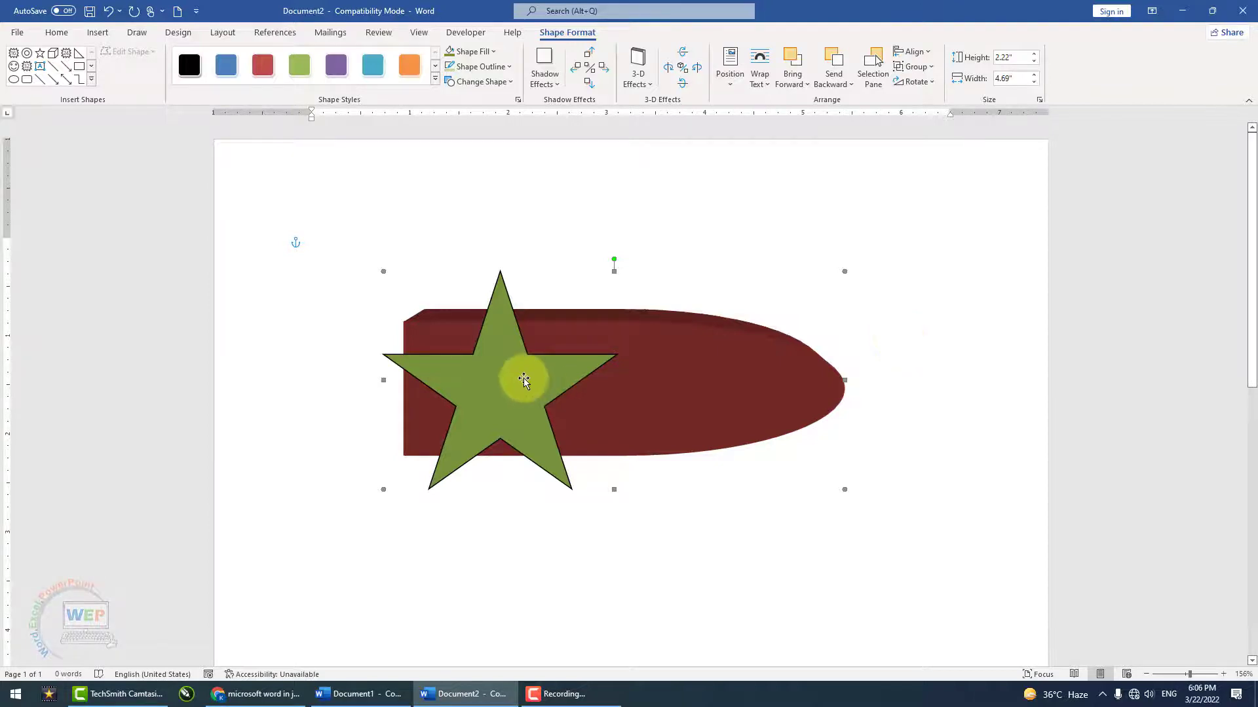
{"action": "left_click", "coordinate": [519, 415]}
{"action": "mouse_move", "coordinate": [519, 415]}
{"action": "left_mouse_down"}
{"action": "mouse_move", "coordinate": [479, 504]}
{"action": "mouse_move", "coordinate": [543, 381]}
{"action": "left_mouse_up"}
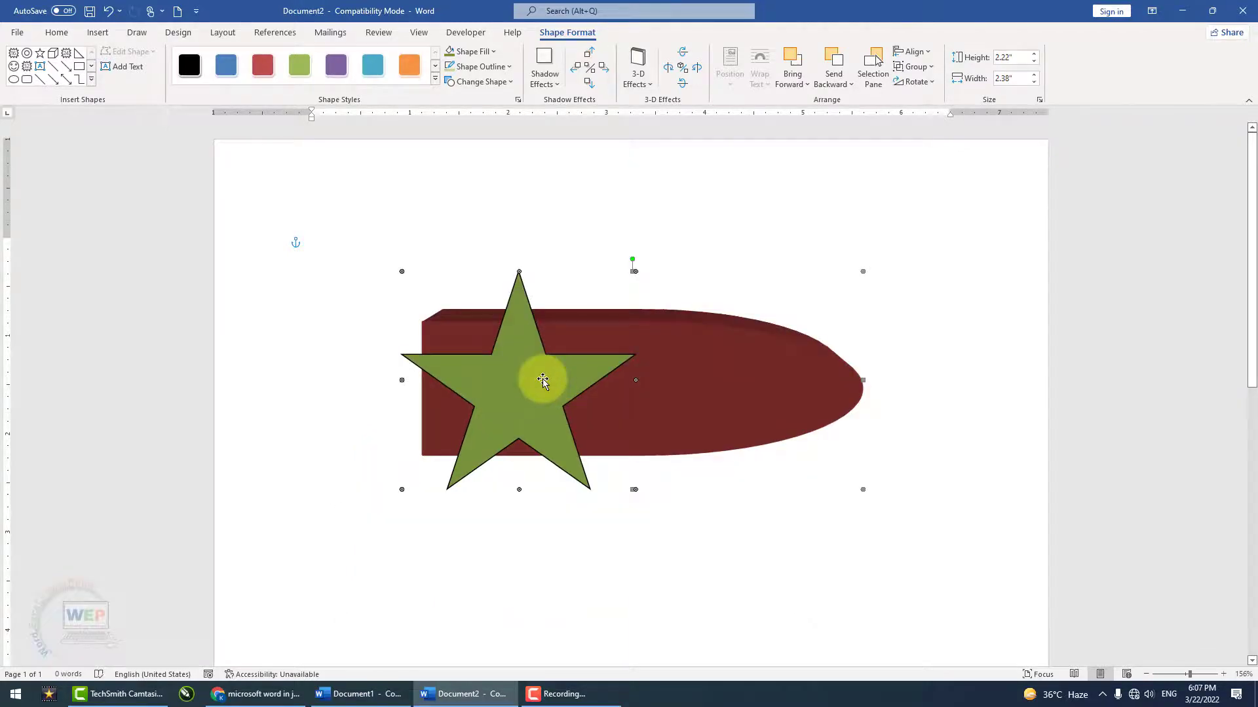
Ungroup the star-and-bullet group back into two separate shapes
{"action": "left_click", "coordinate": [542, 546]}
{"action": "left_click", "coordinate": [543, 430]}
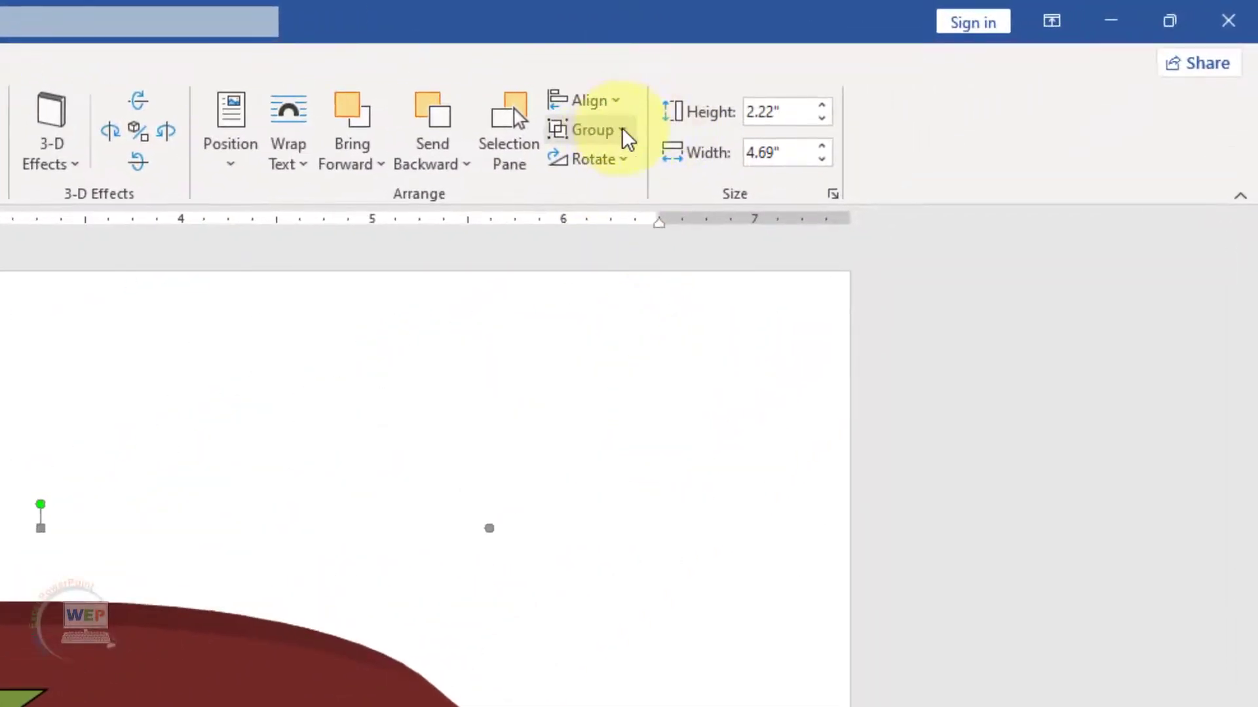
{"action": "left_click", "coordinate": [651, 123]}
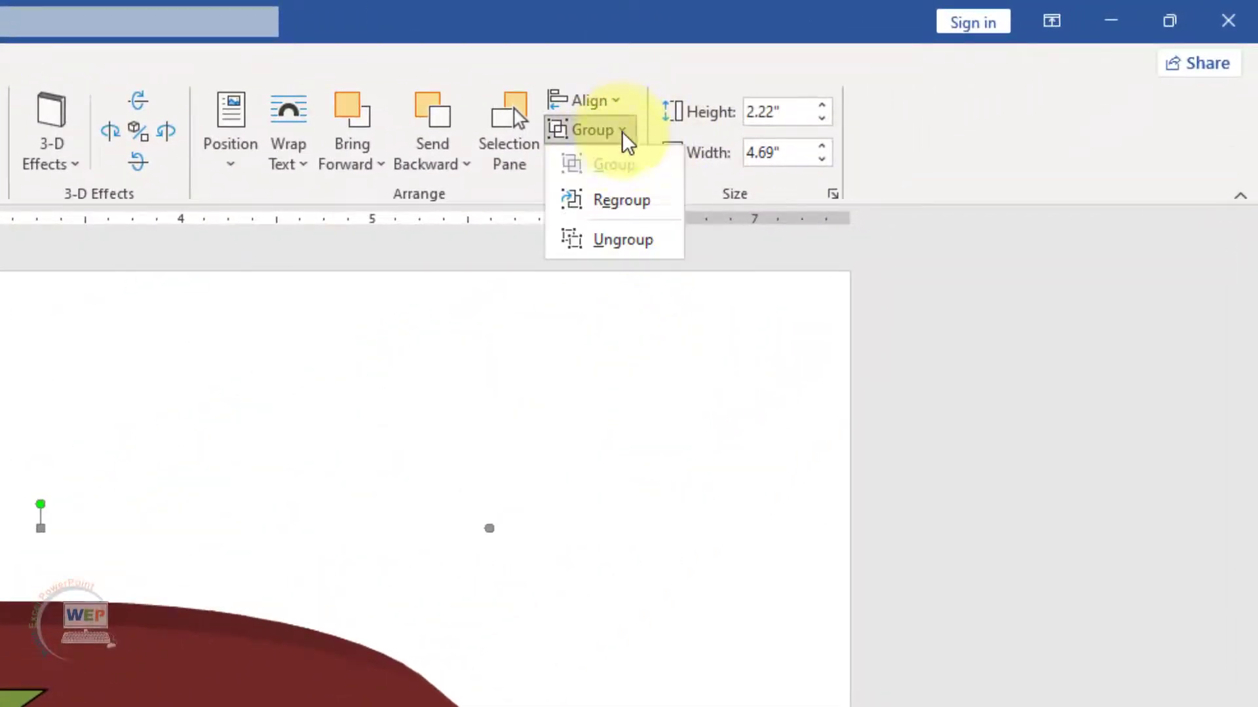
{"action": "left_click", "coordinate": [615, 244]}
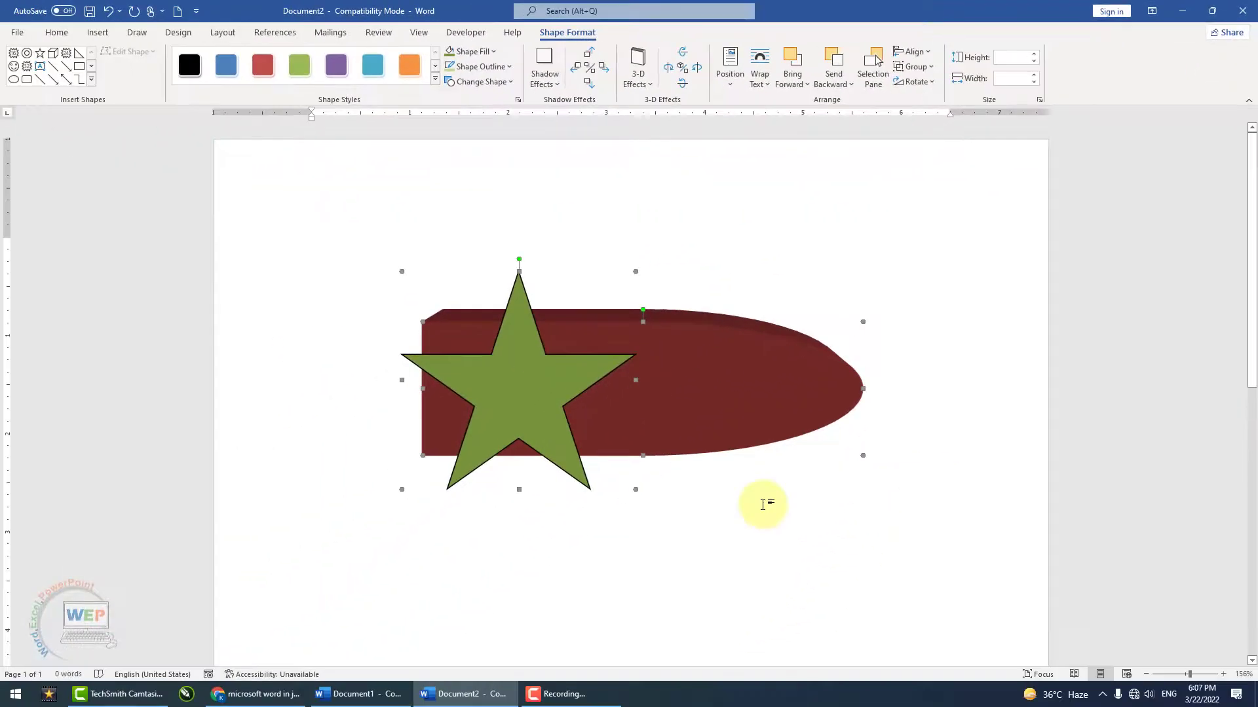
Move the green star on its own so it shifts slightly right over the bullet
{"action": "left_click", "coordinate": [720, 543]}
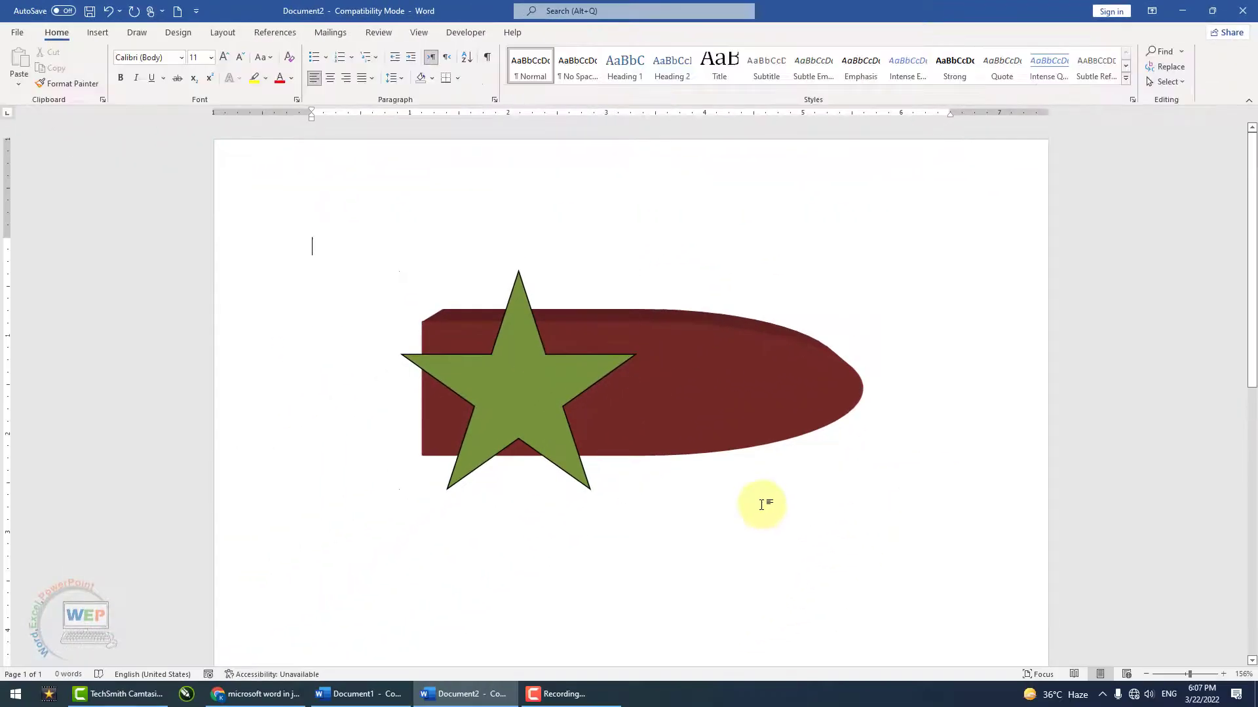
{"action": "left_click", "coordinate": [526, 396]}
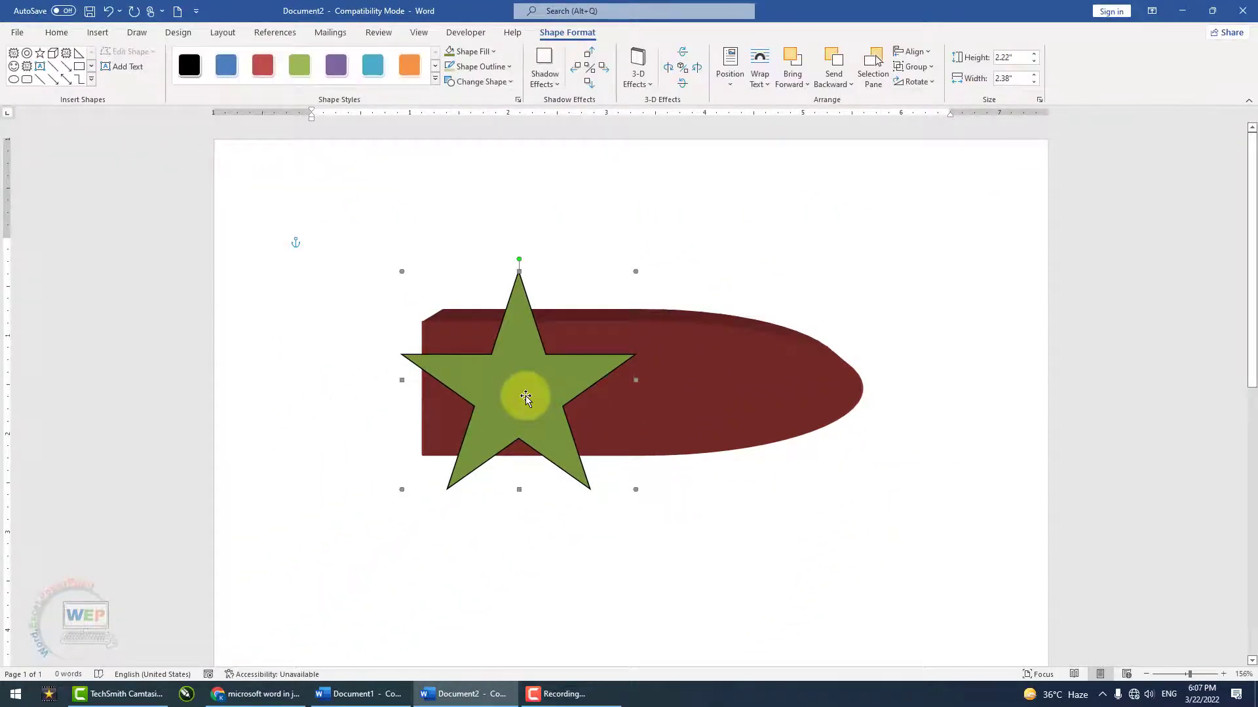
{"action": "mouse_move", "coordinate": [520, 402]}
{"action": "left_mouse_down"}
{"action": "mouse_move", "coordinate": [496, 530]}
{"action": "mouse_move", "coordinate": [557, 399]}
{"action": "left_mouse_up"}
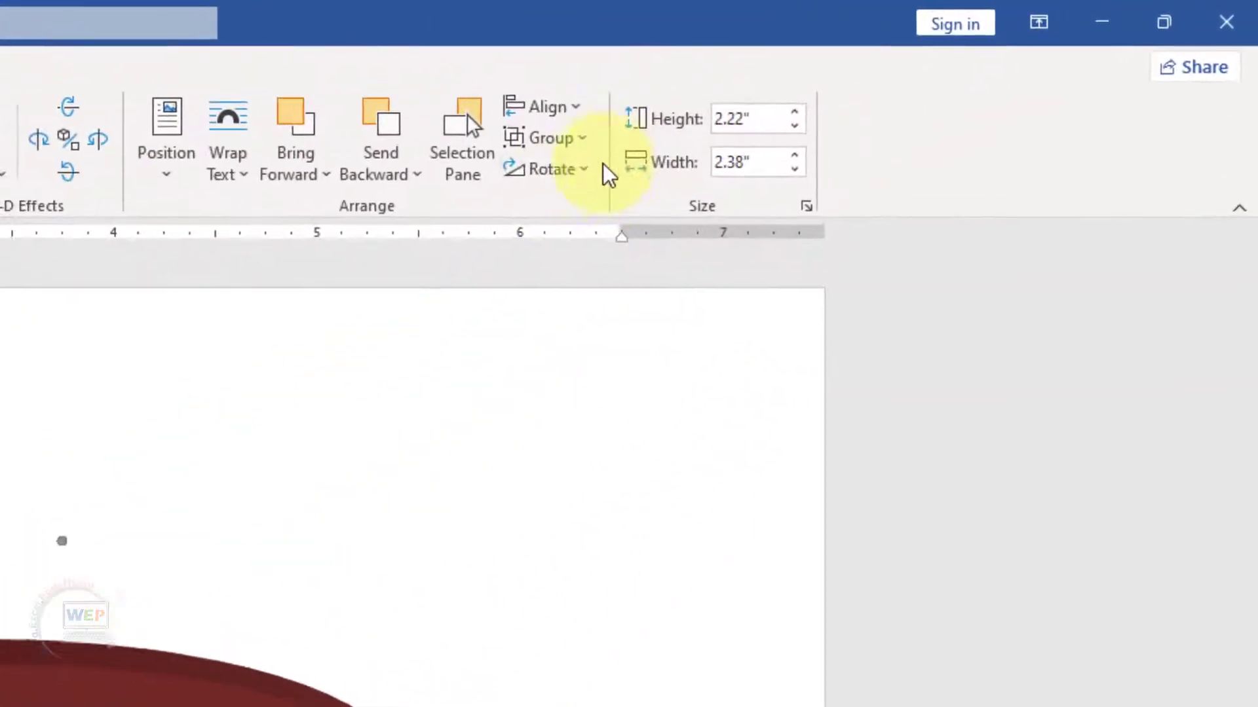
Flip the dark red bullet horizontally and drag the star below-left of it
{"action": "key", "text": "ctrl+g"}
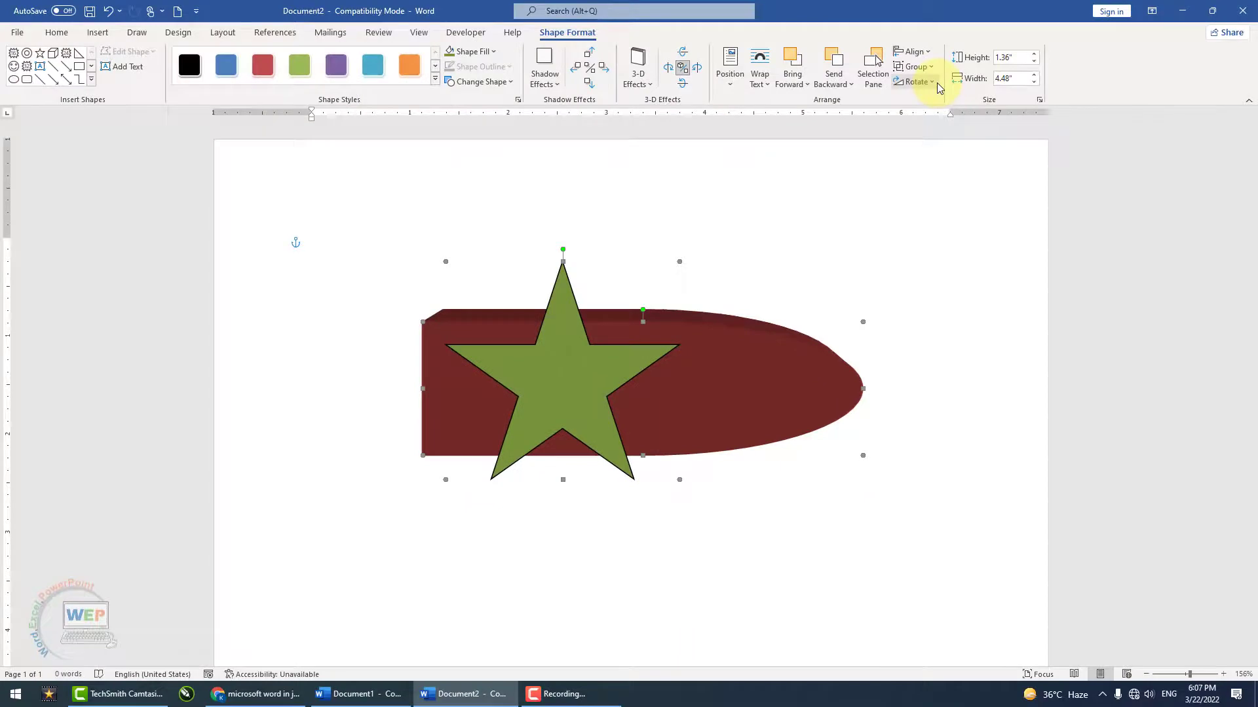
{"action": "left_click", "coordinate": [937, 83]}
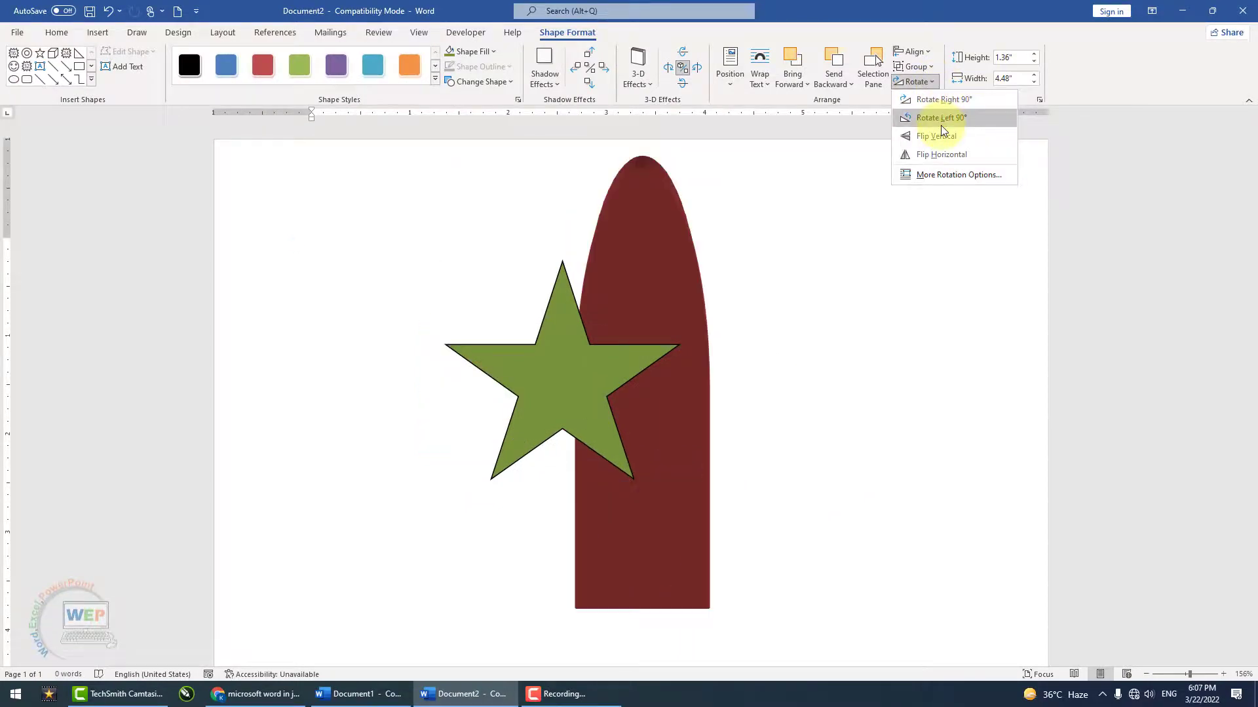
{"action": "left_click", "coordinate": [951, 157]}
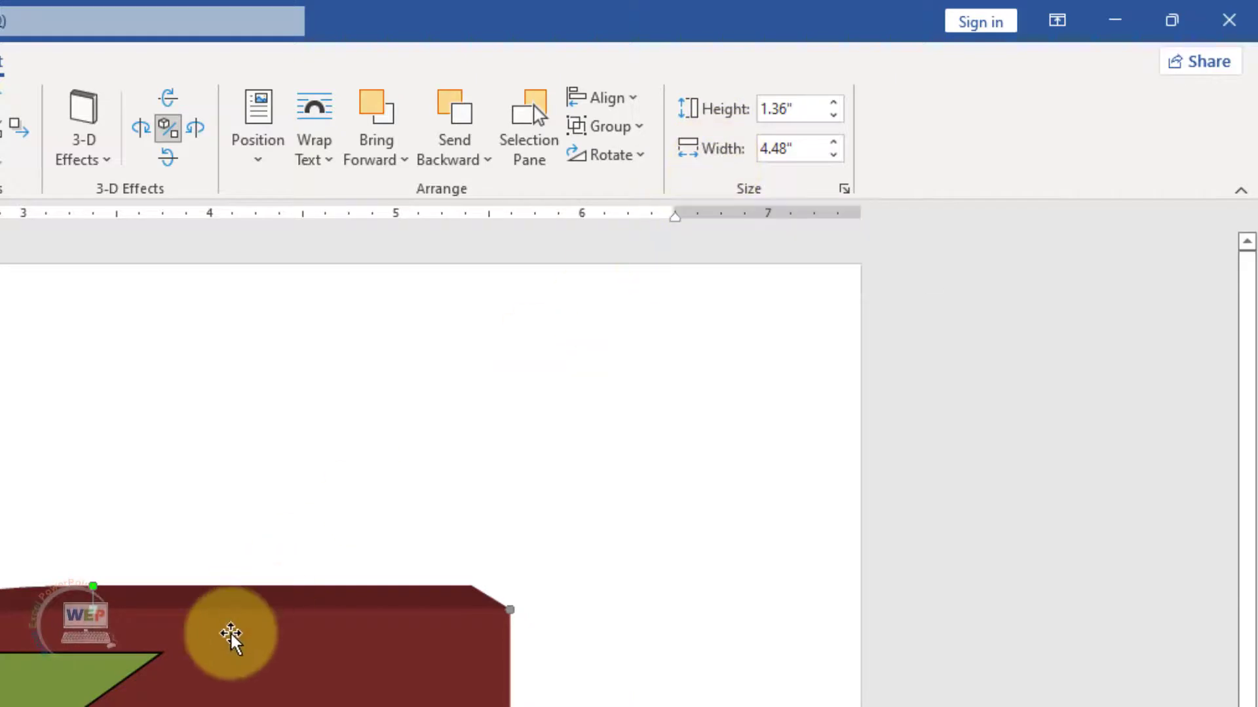
{"action": "mouse_move", "coordinate": [140, 651]}
{"action": "left_mouse_down"}
{"action": "mouse_move", "coordinate": [378, 534]}
{"action": "mouse_move", "coordinate": [341, 550]}
{"action": "left_mouse_up"}
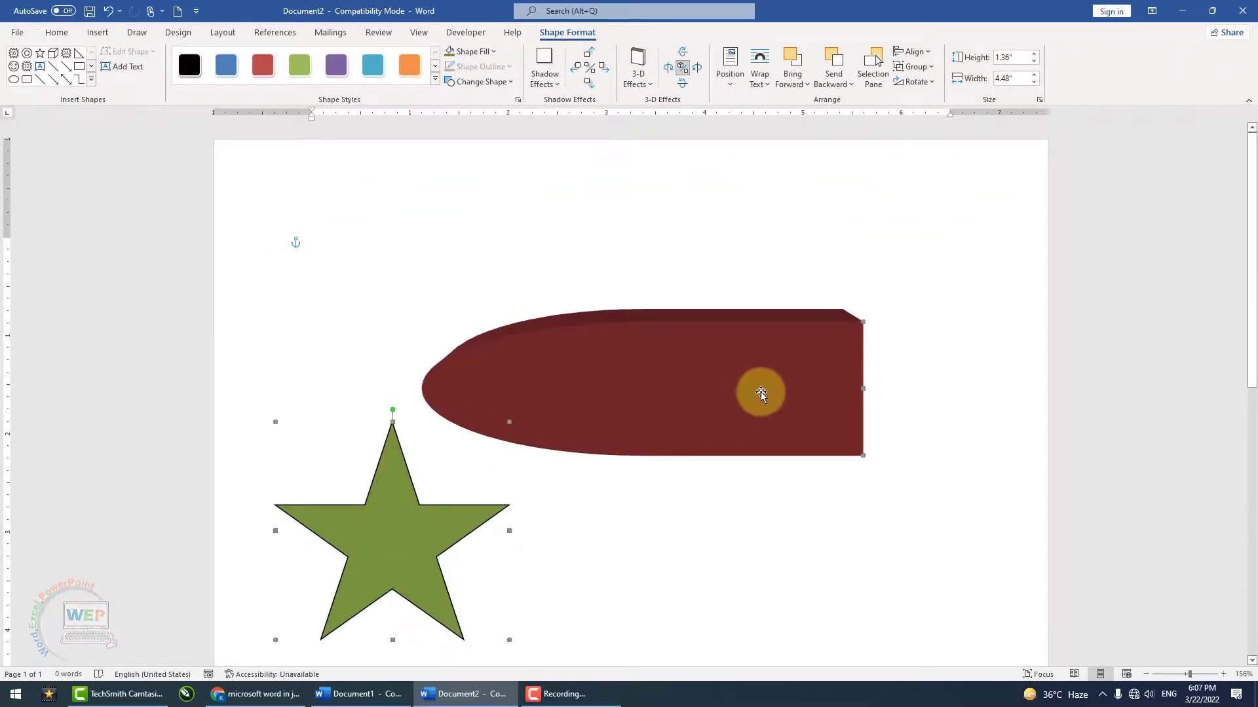
Select the dark red bullet and set its height to 1.5" with the Height spinner
{"action": "left_click", "coordinate": [839, 399], "text": "shift"}
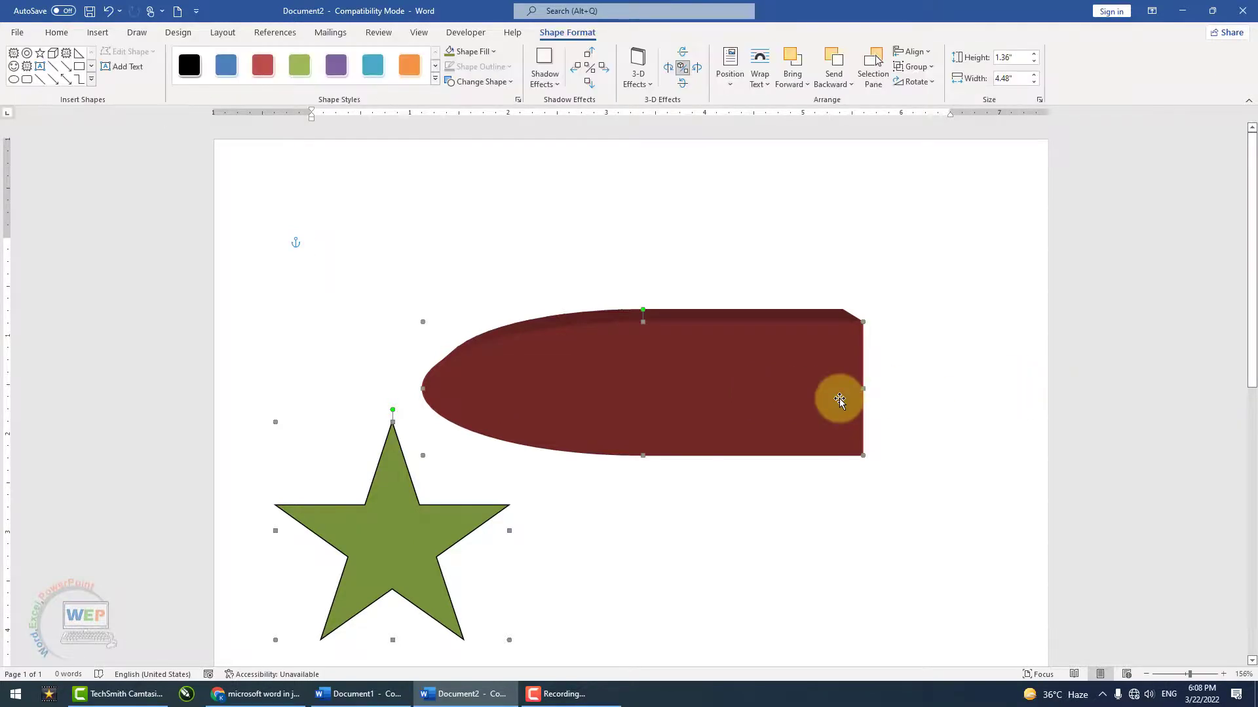
{"action": "left_click", "coordinate": [829, 480]}
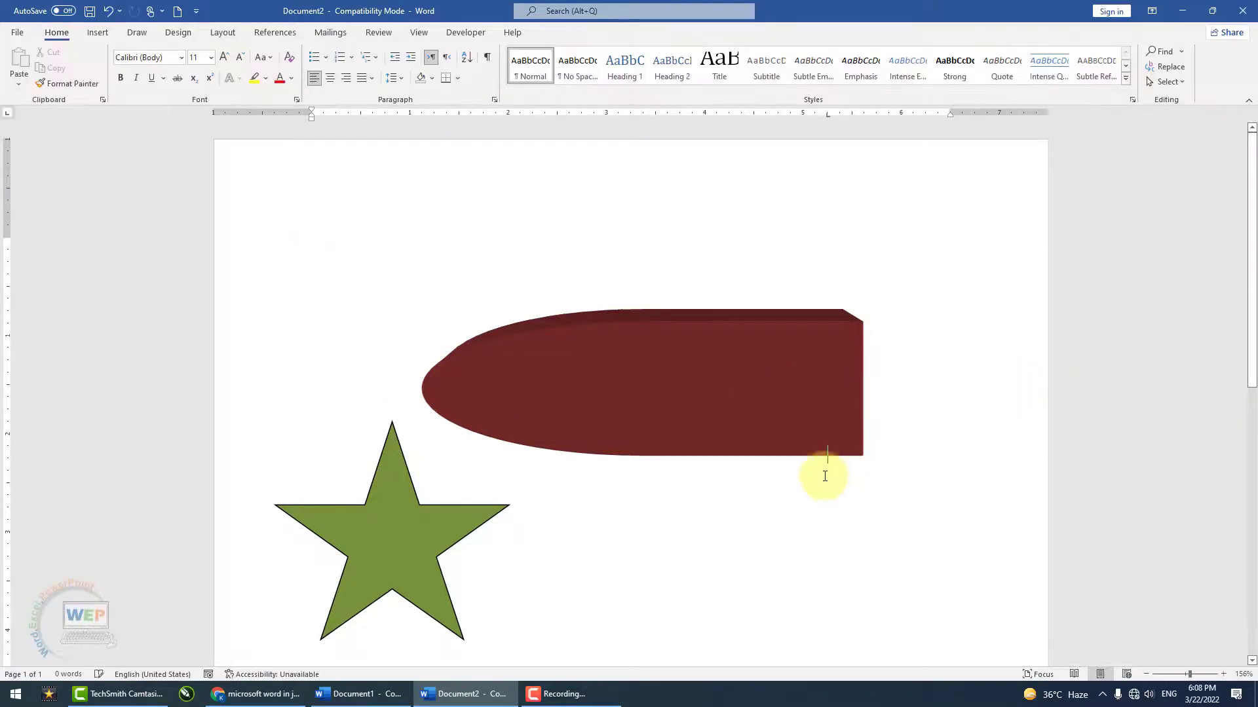
{"action": "left_click", "coordinate": [820, 395]}
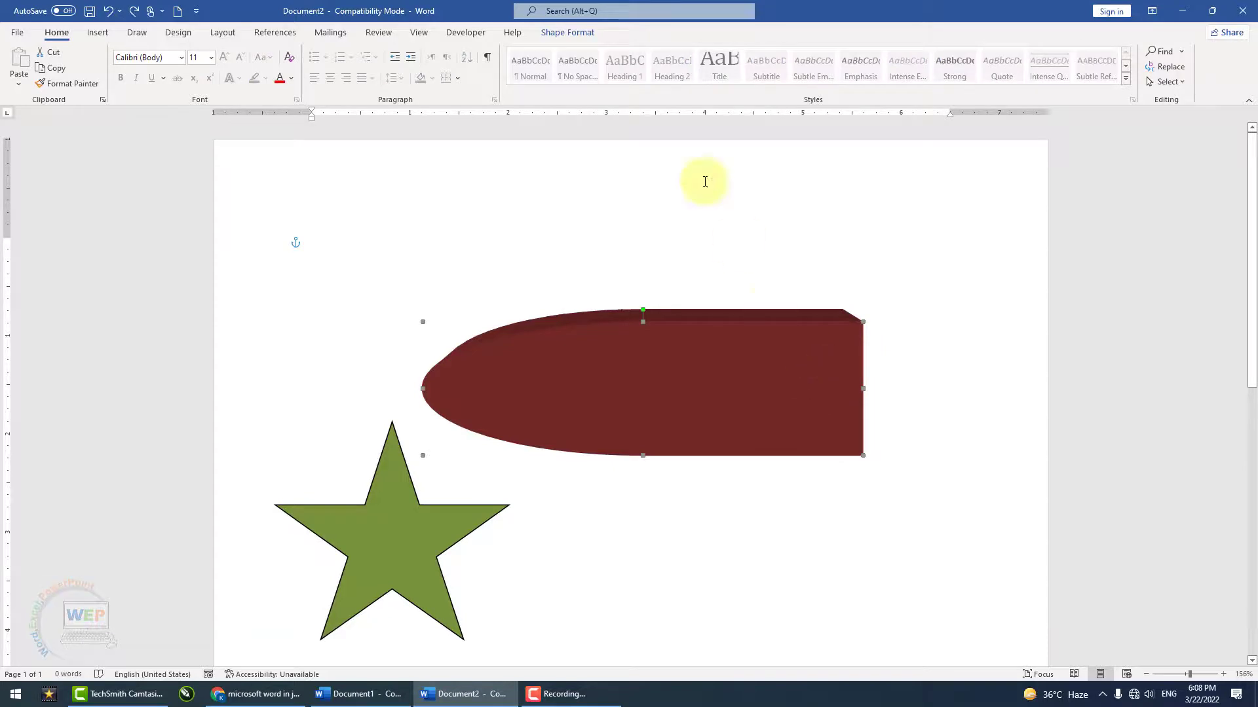
{"action": "left_click", "coordinate": [567, 32]}
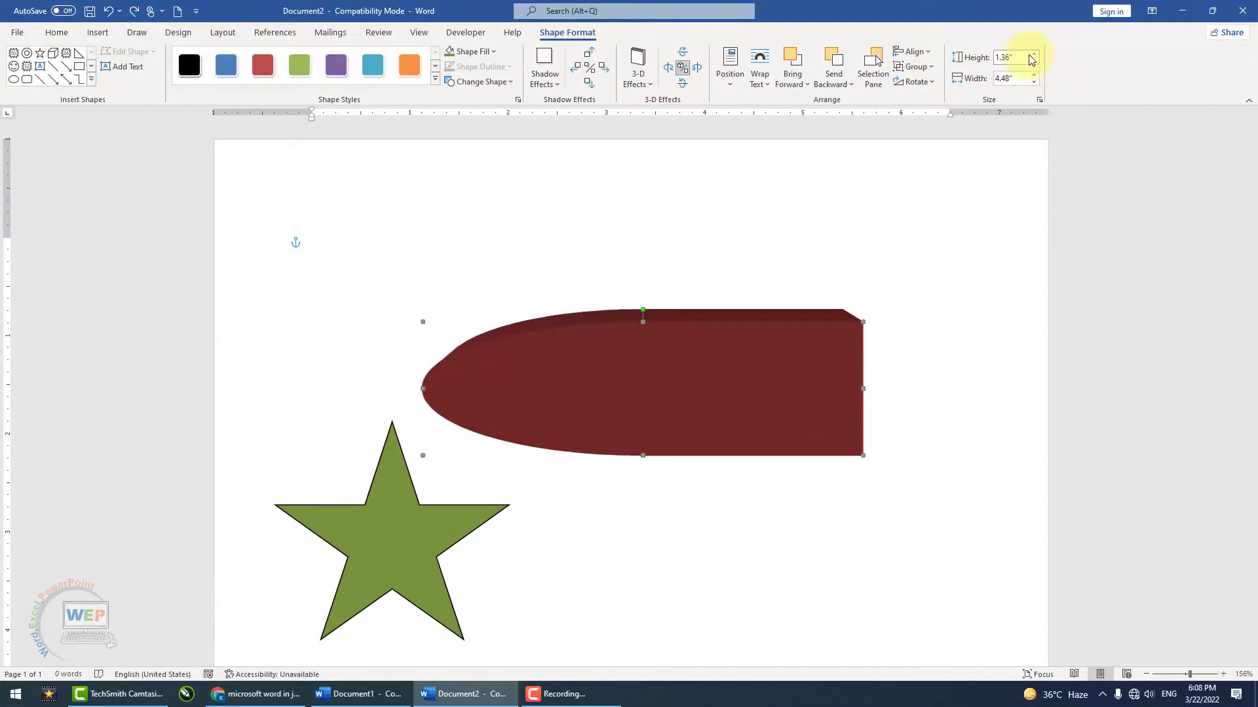
{"action": "left_click", "coordinate": [1033, 55]}
{"action": "left_click", "coordinate": [1033, 54]}
{"action": "left_click", "coordinate": [1033, 54]}
{"action": "left_click", "coordinate": [1033, 54]}
{"action": "left_click", "coordinate": [1032, 54]}
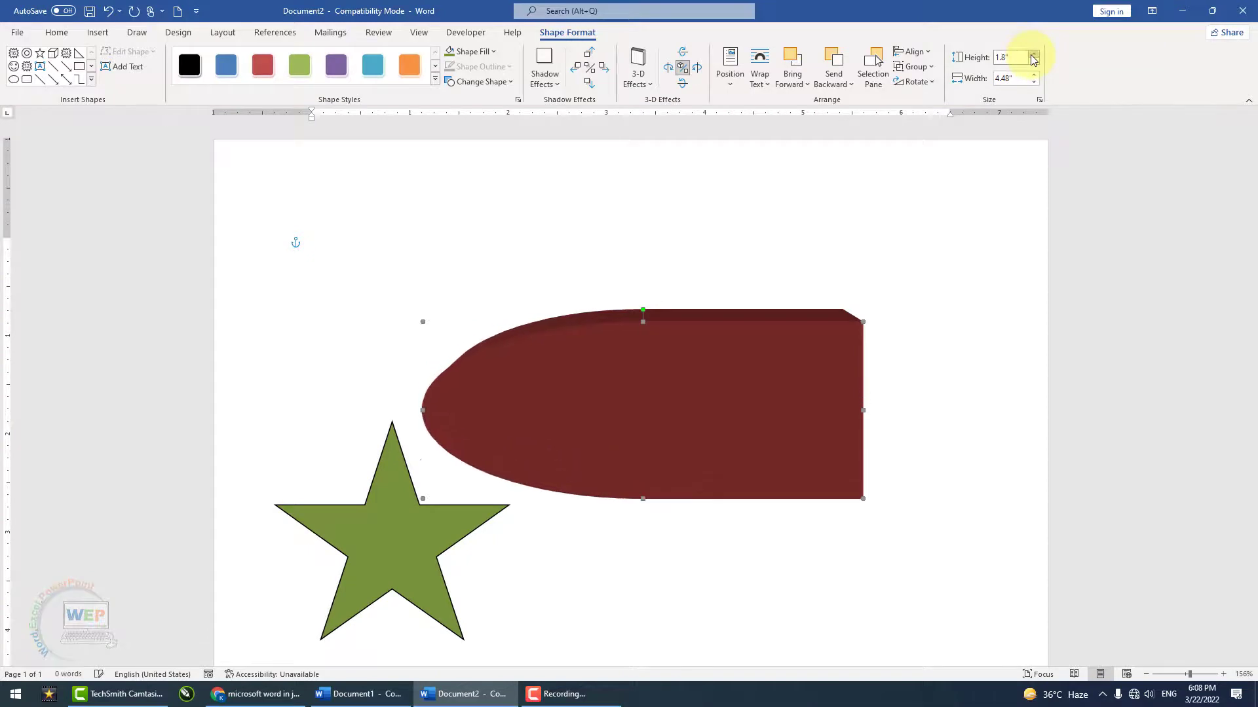
{"action": "left_click", "coordinate": [1033, 55]}
{"action": "left_click", "coordinate": [1033, 55]}
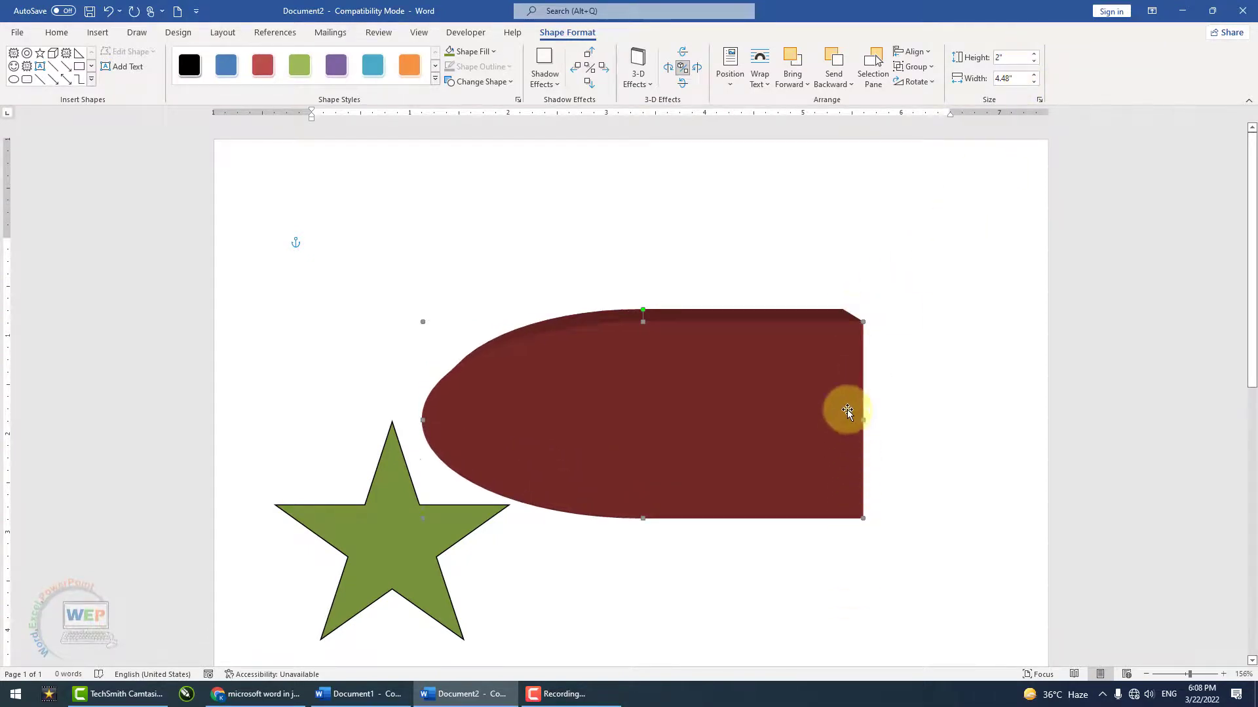
{"action": "left_click", "coordinate": [1035, 62]}
{"action": "left_click", "coordinate": [1035, 61]}
{"action": "left_click", "coordinate": [1035, 61]}
{"action": "left_click", "coordinate": [1035, 62]}
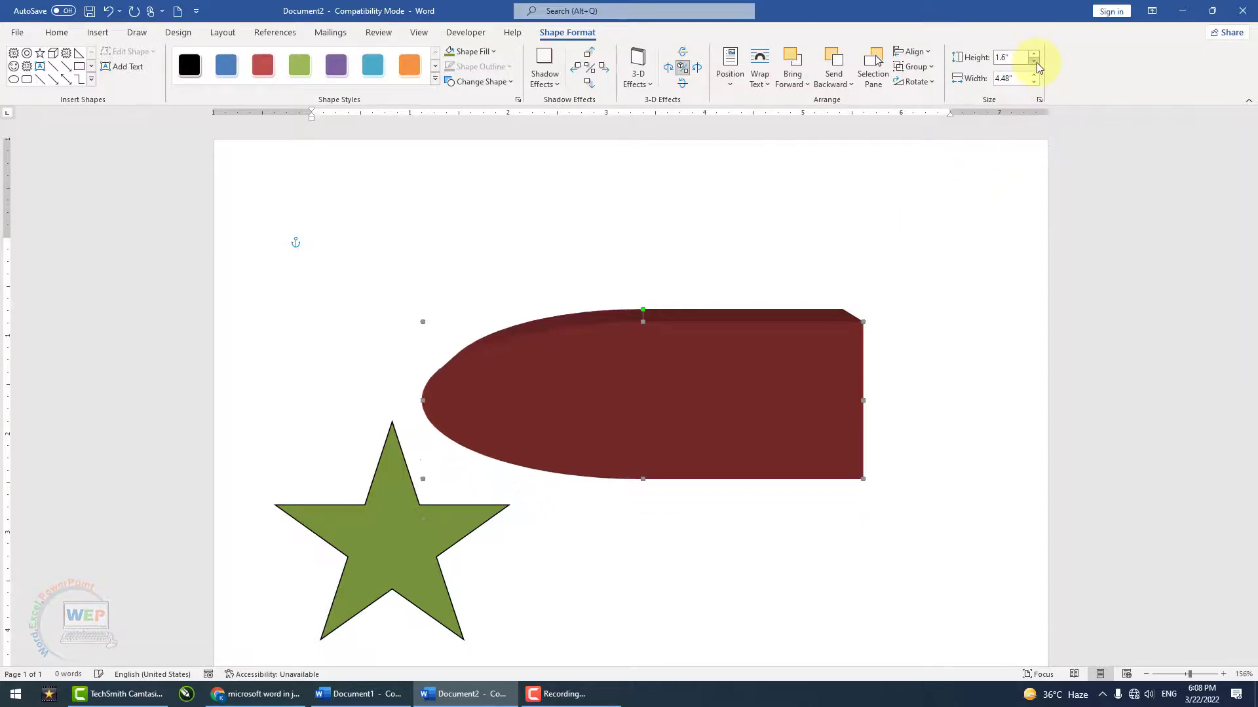
{"action": "left_click", "coordinate": [1035, 61]}
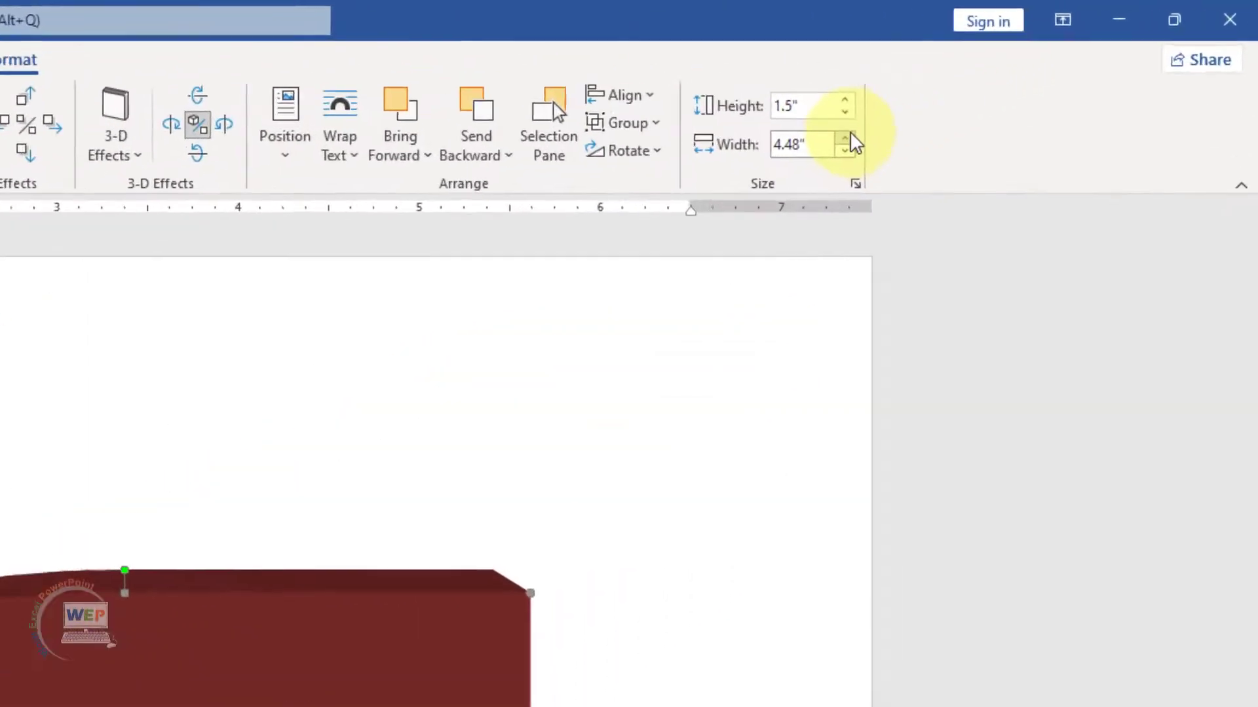
Adjust the bullet's width with the Width spinner, ending at 4.6"
{"action": "left_click", "coordinate": [1034, 74]}
{"action": "left_click", "coordinate": [789, 156]}
{"action": "left_click", "coordinate": [789, 156]}
{"action": "left_click", "coordinate": [789, 156]}
{"action": "left_click", "coordinate": [790, 156]}
{"action": "left_click", "coordinate": [790, 156]}
{"action": "left_click", "coordinate": [790, 156]}
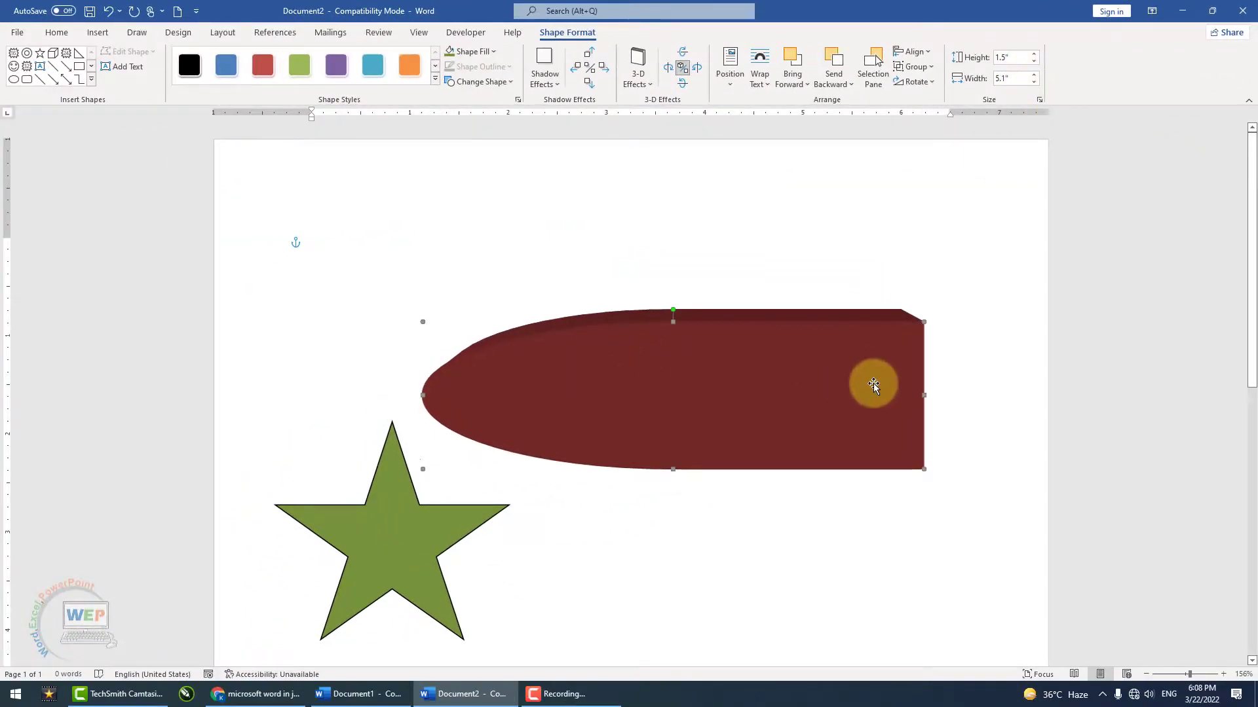
{"action": "left_click", "coordinate": [1034, 80]}
{"action": "left_click", "coordinate": [1033, 81]}
{"action": "left_click", "coordinate": [1034, 80]}
{"action": "left_click", "coordinate": [1034, 81]}
{"action": "left_click", "coordinate": [1033, 81]}
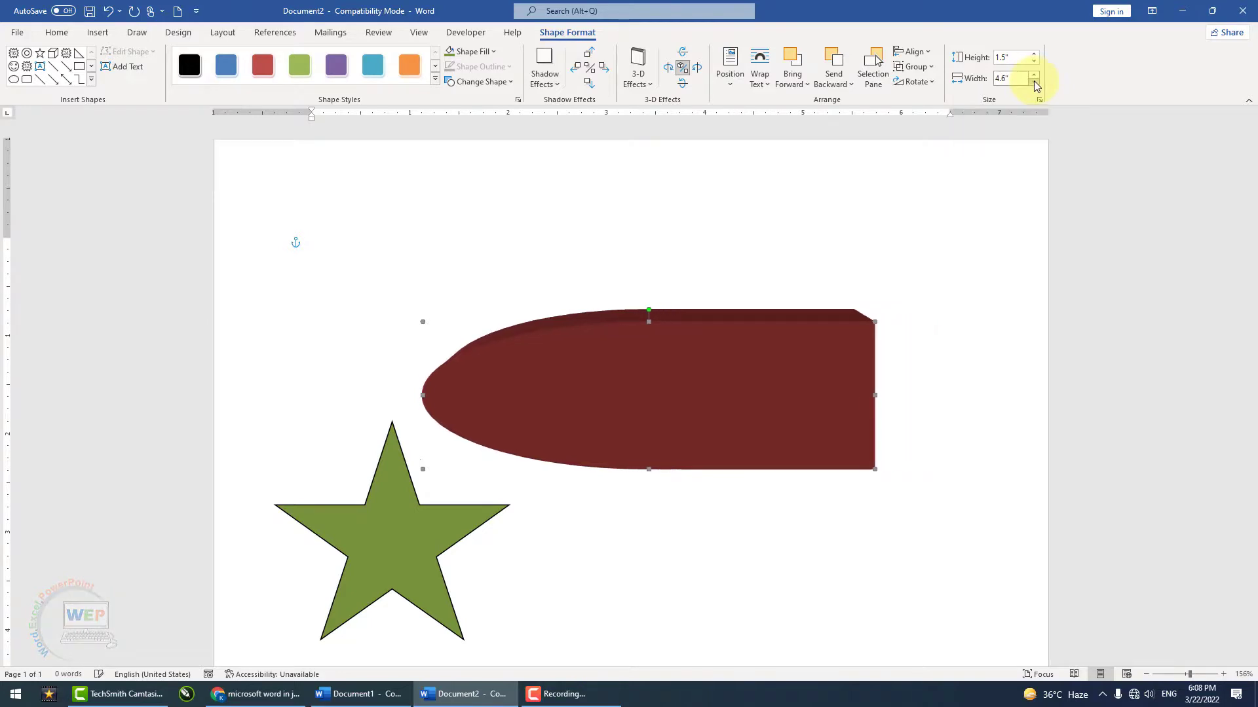
{"action": "left_click", "coordinate": [1033, 80]}
{"action": "left_click", "coordinate": [1034, 80]}
{"action": "left_click", "coordinate": [1034, 80]}
{"action": "left_click", "coordinate": [1034, 81]}
{"action": "left_click", "coordinate": [1034, 81]}
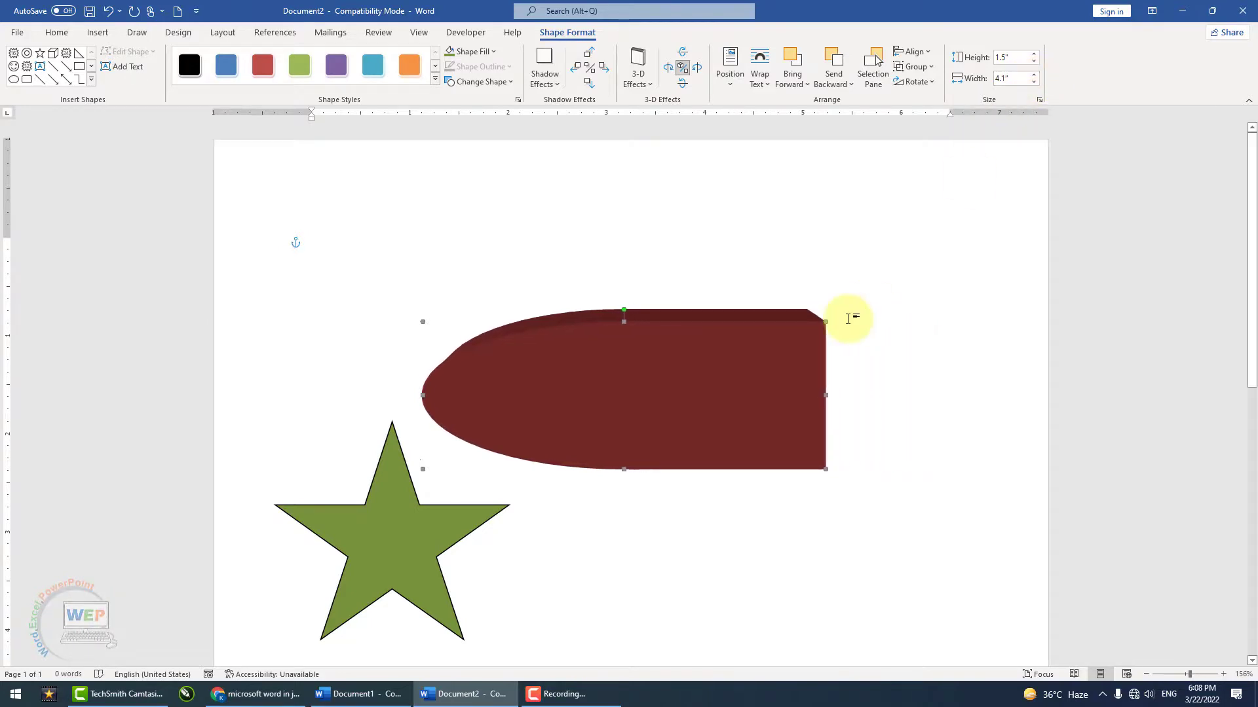